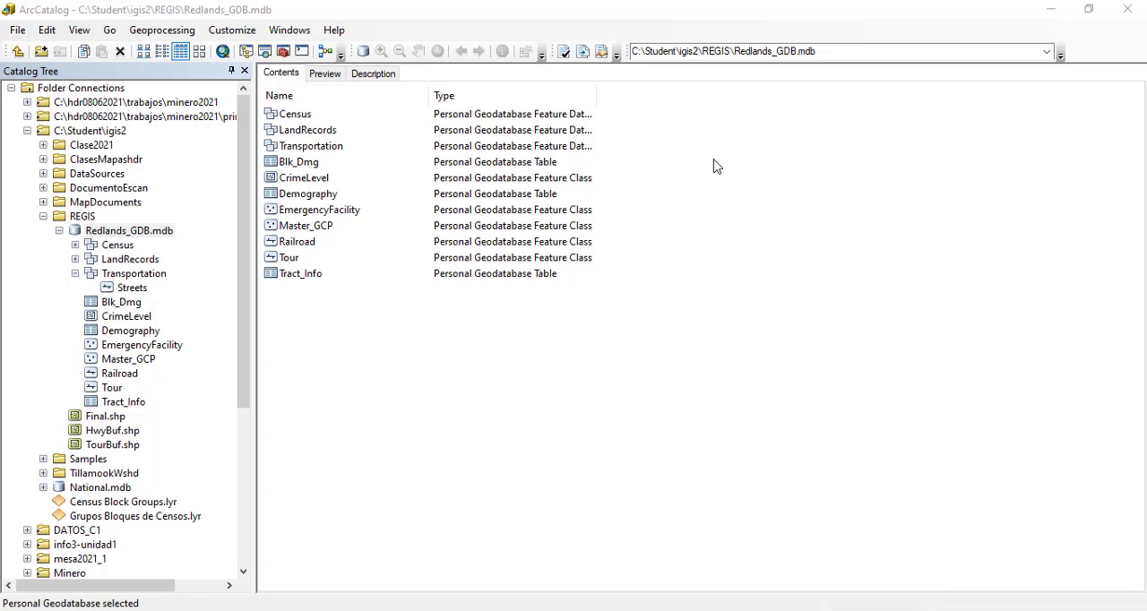
Step: Preview the Parcels feature class of the LandRecords dataset as an attribute table
click(118, 259)
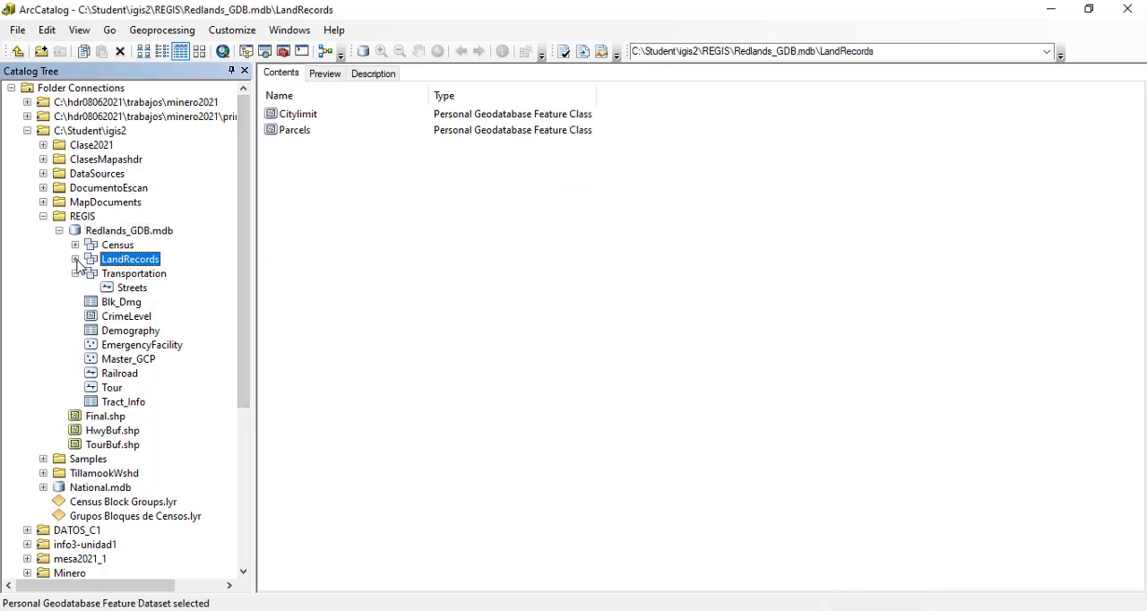
click(76, 259)
click(125, 288)
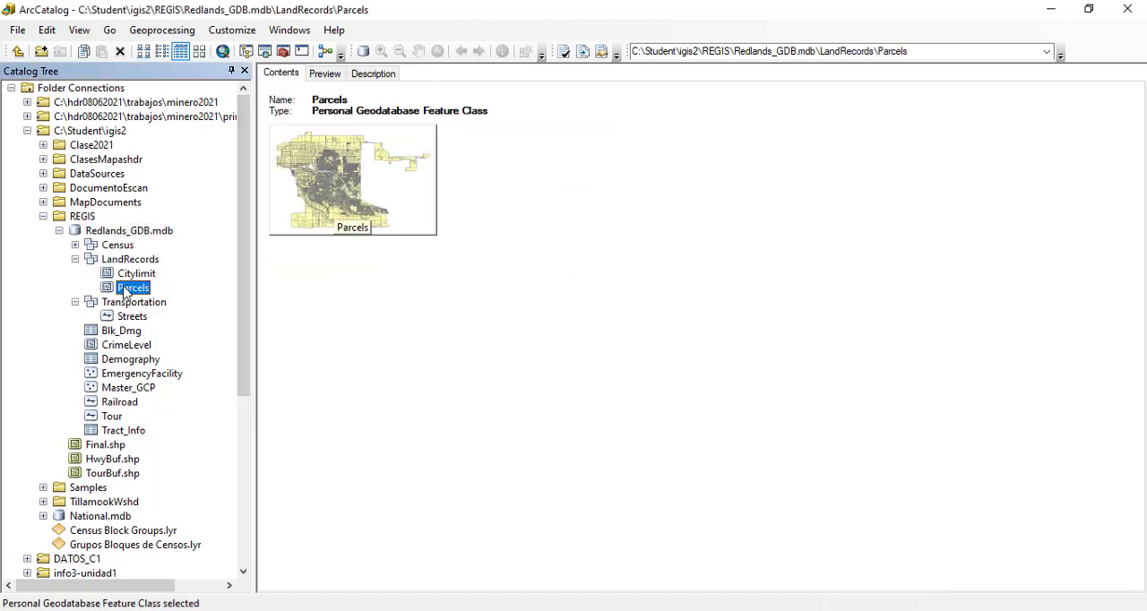
right_click(124, 292)
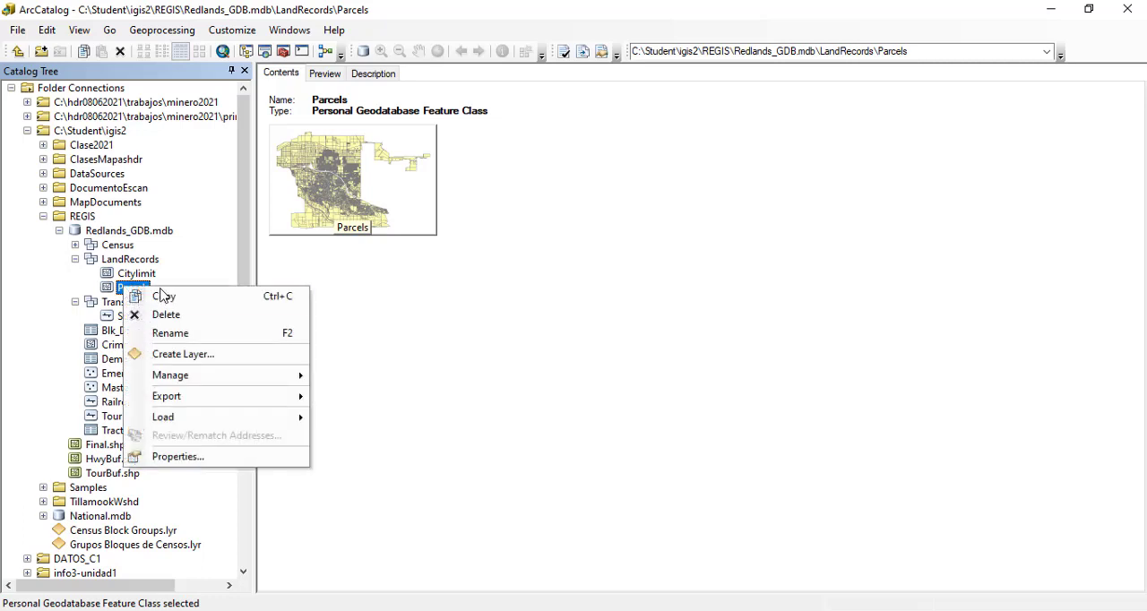
click(547, 402)
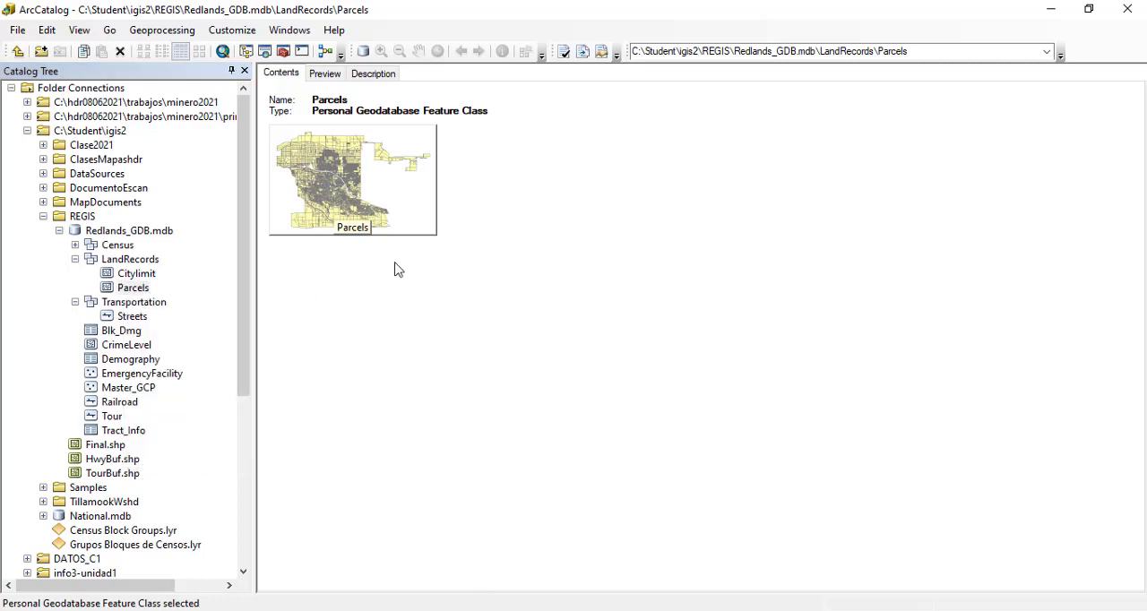
click(323, 74)
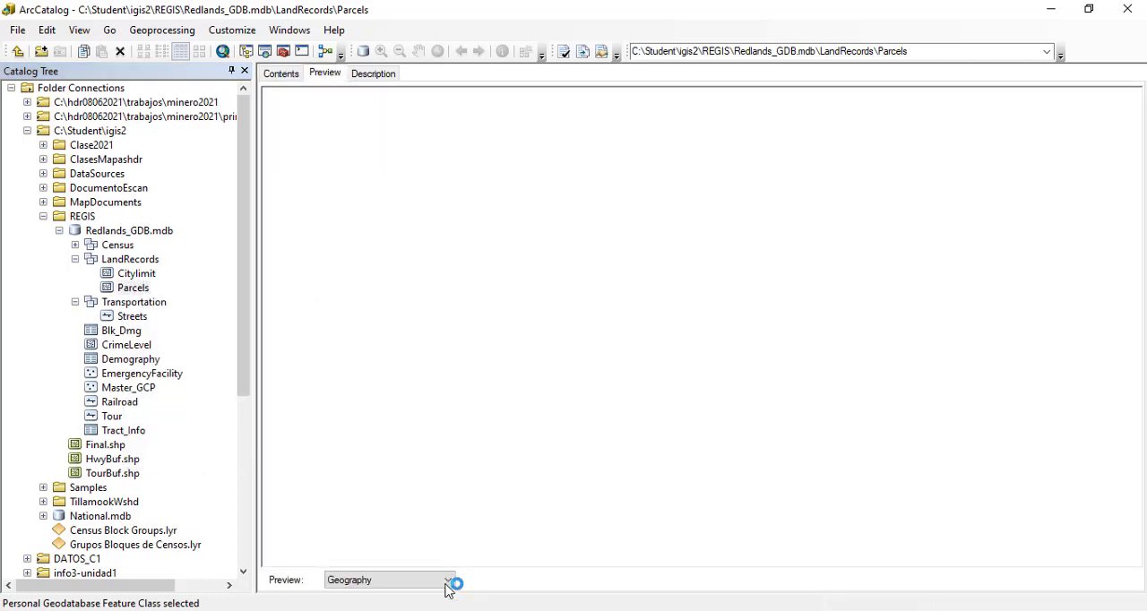
click(448, 581)
click(345, 595)
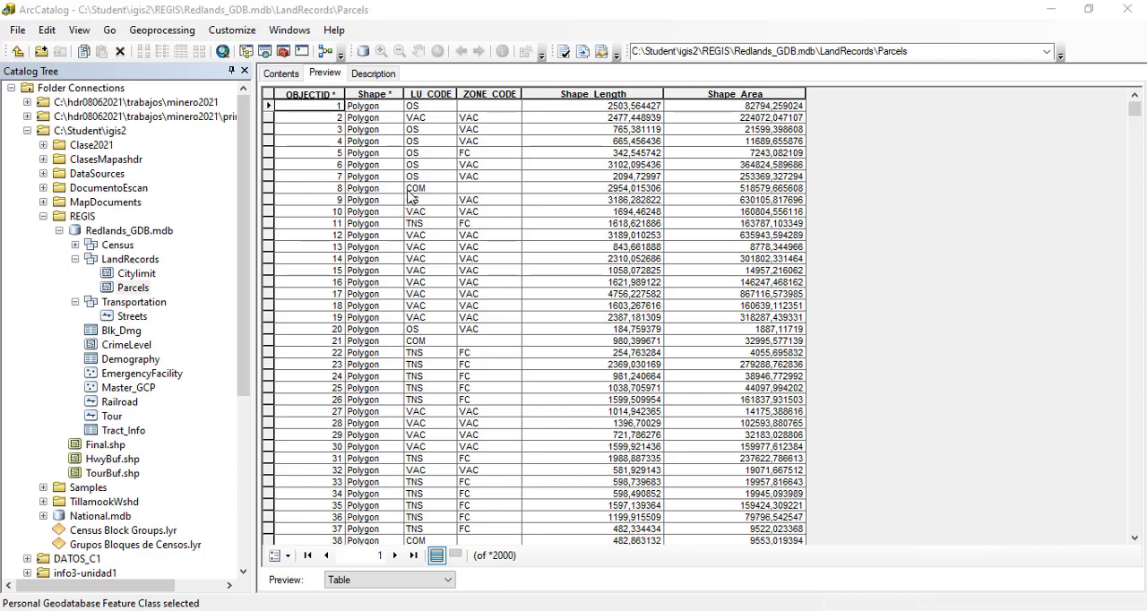
Step: Look through the Parcels records, examining the land use codes in the LU_CODE field
scroll(437, 179, down, 4)
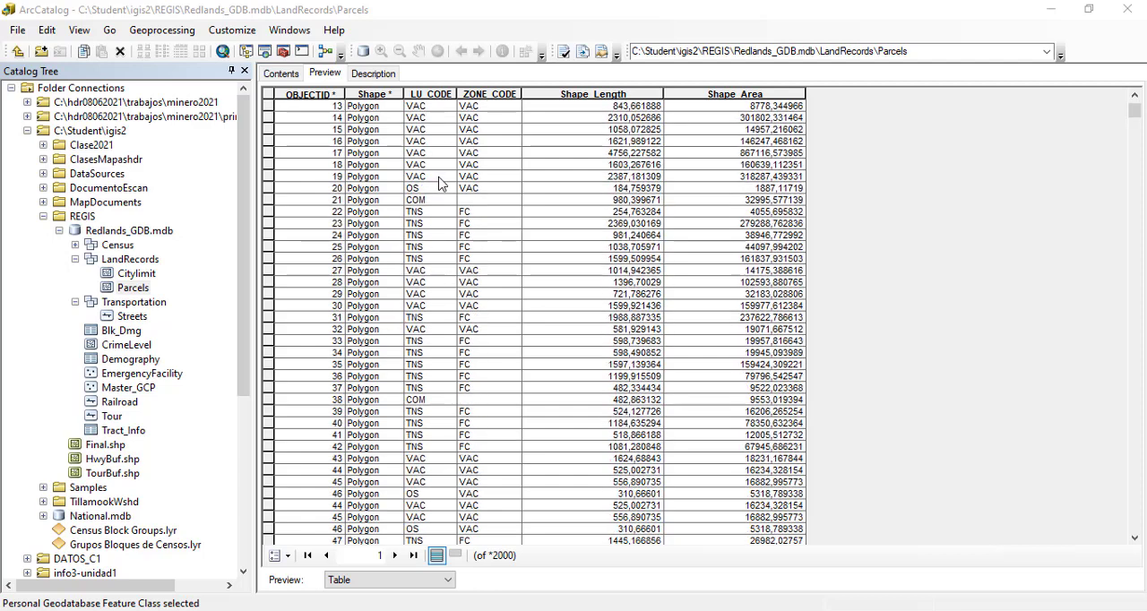
scroll(439, 184, down, 16)
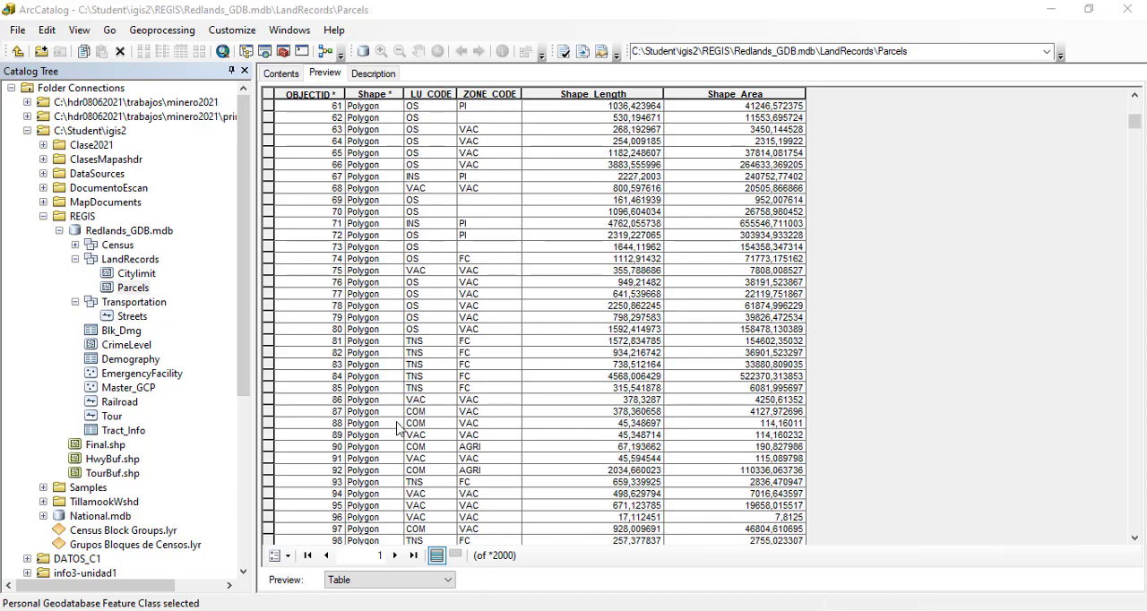
scroll(457, 434, up, 6)
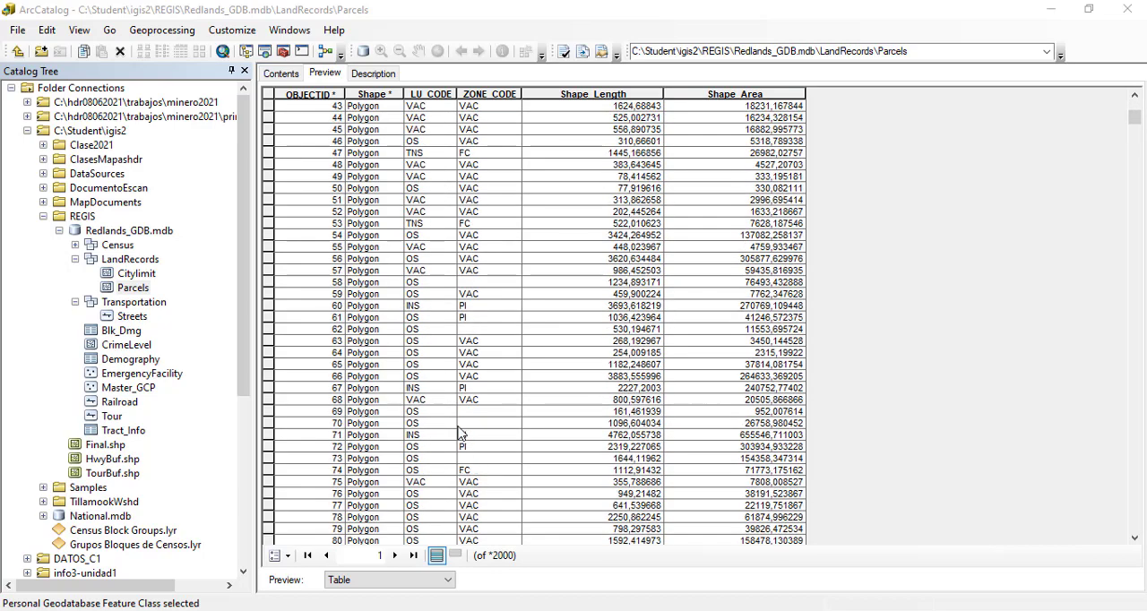
scroll(459, 434, up, 14)
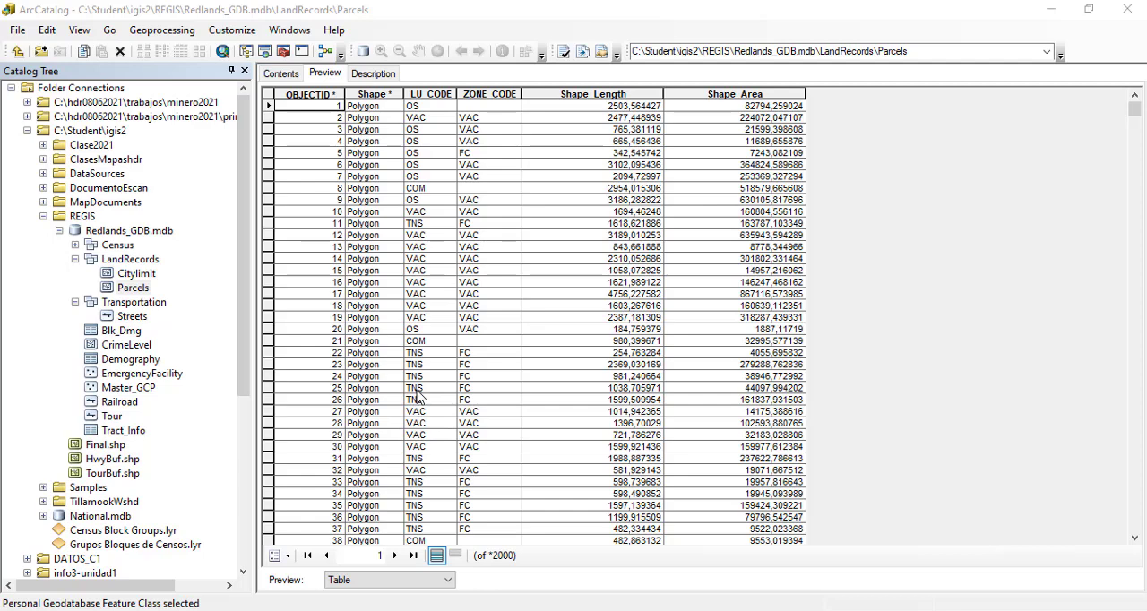
scroll(418, 397, down, 1)
scroll(417, 397, down, 8)
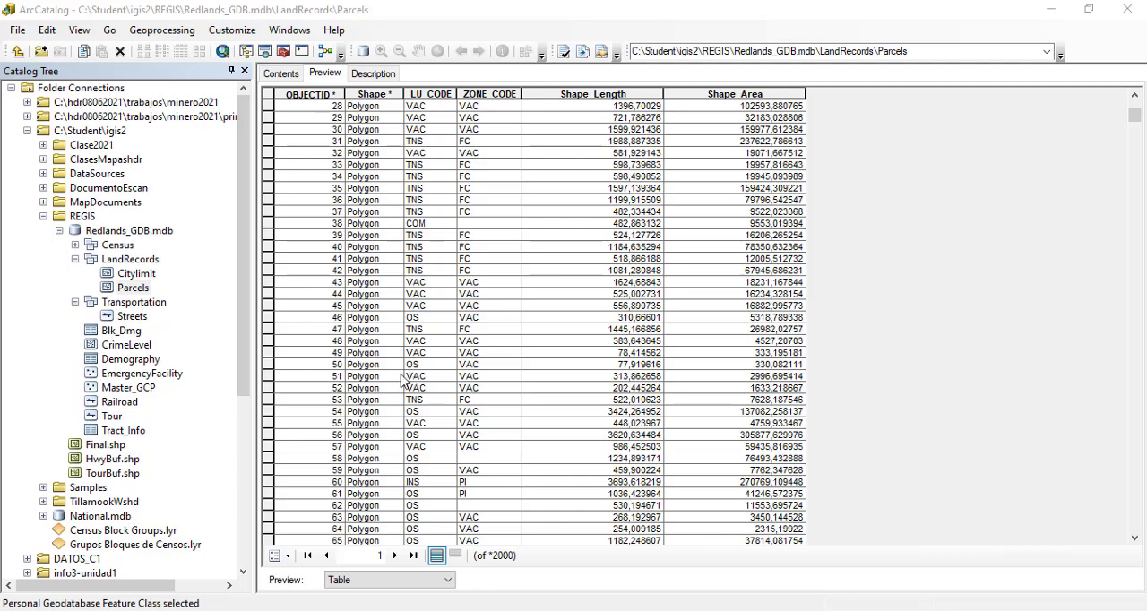
Step: Open the domain settings in the database properties of Redlands_GDB.mdb
click(139, 235)
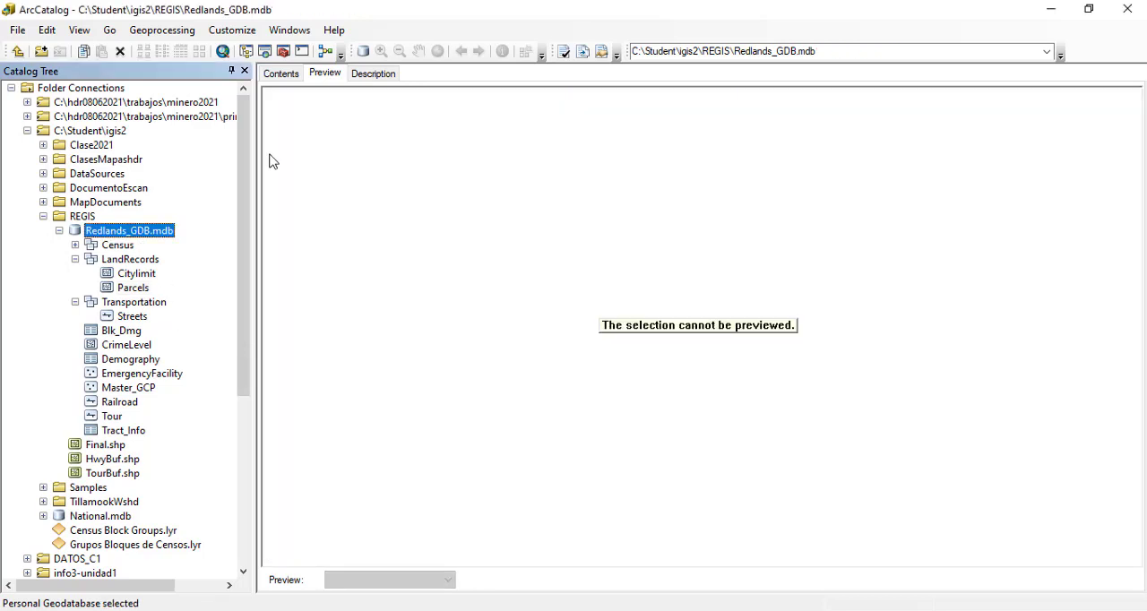
click(283, 75)
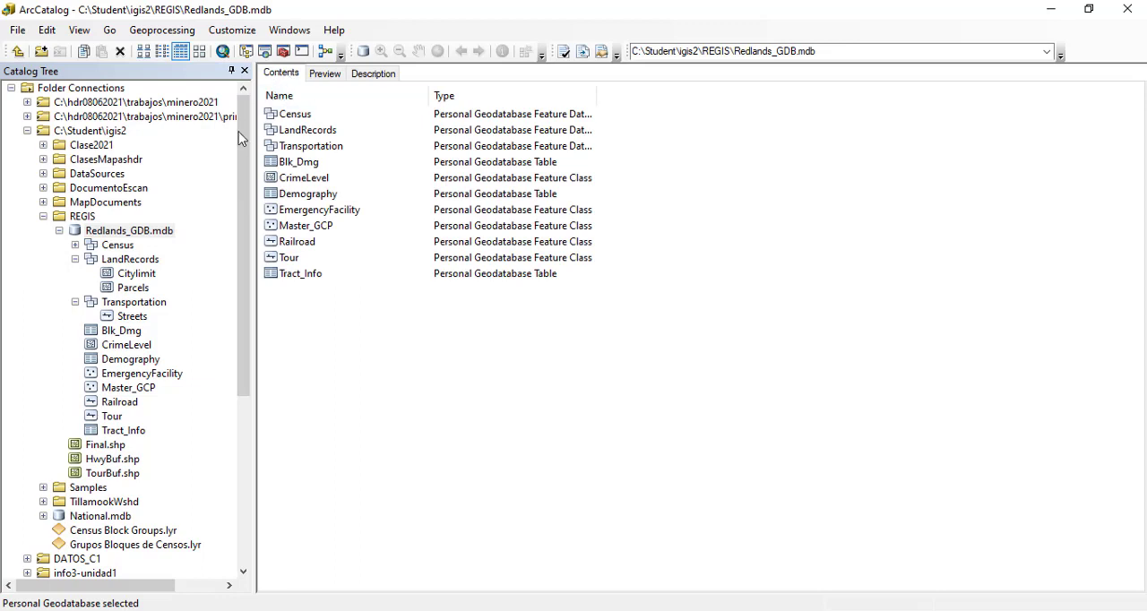
right_click(136, 234)
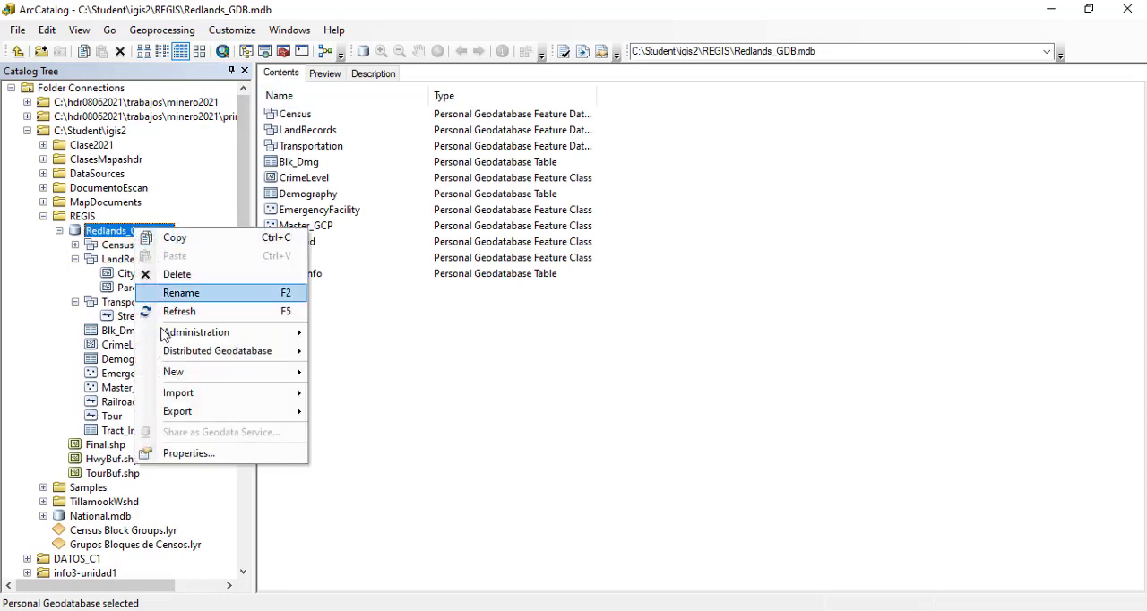
click(189, 453)
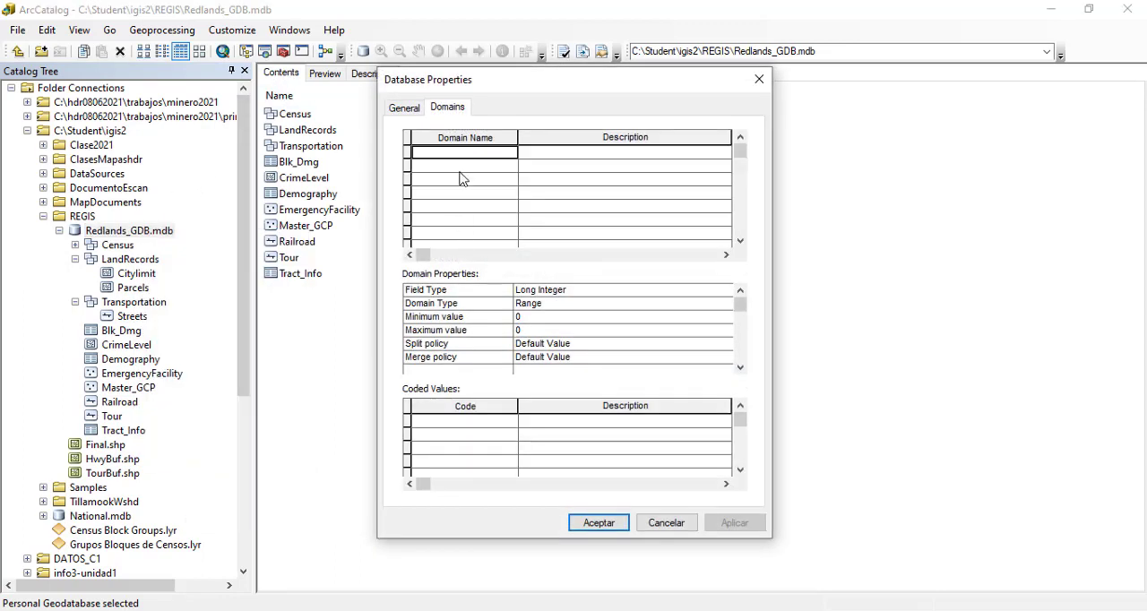
click(404, 109)
click(439, 112)
Step: Add a domain named "Landuse Codes" with the description "Codigos de uso de suelo para las propiedades de Redlands"
text(Land)
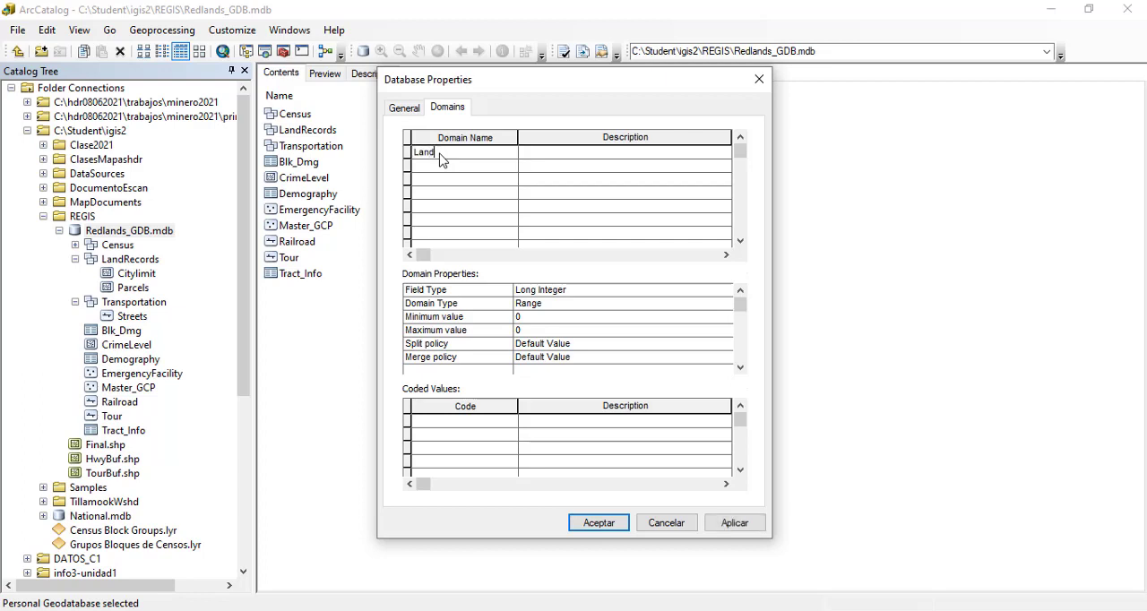
text(use Codes)
click(542, 155)
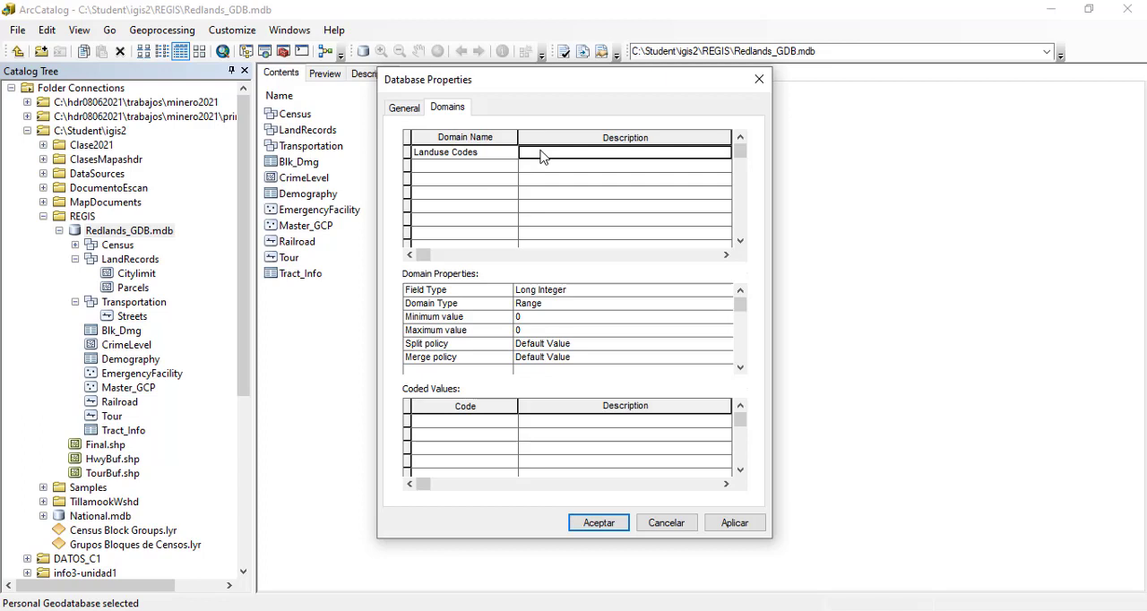
text(Codigos)
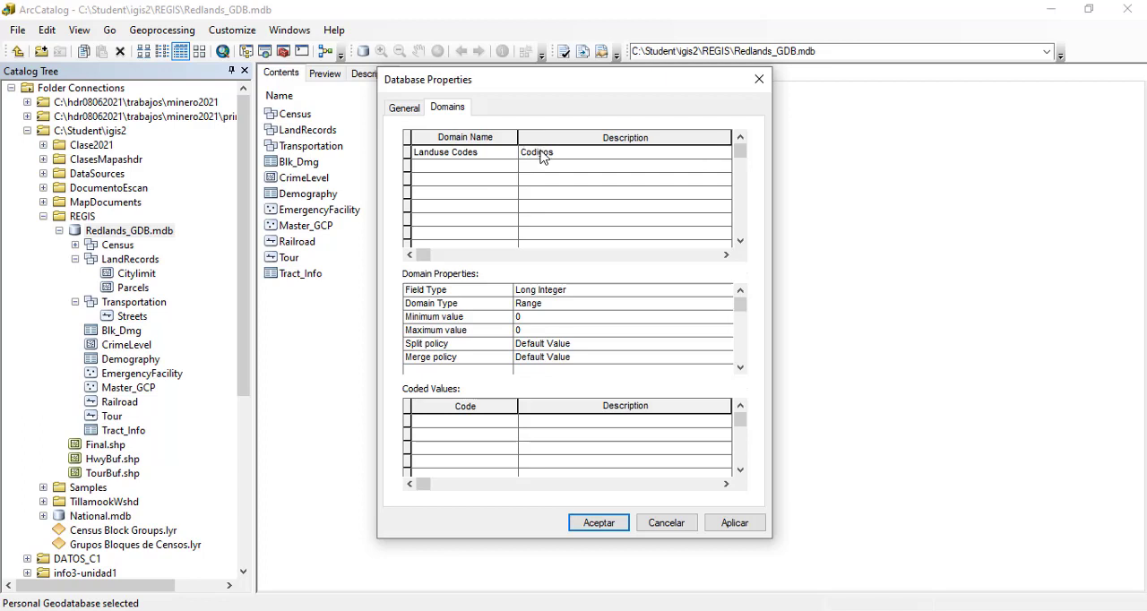
text( de uso de suelo para las )
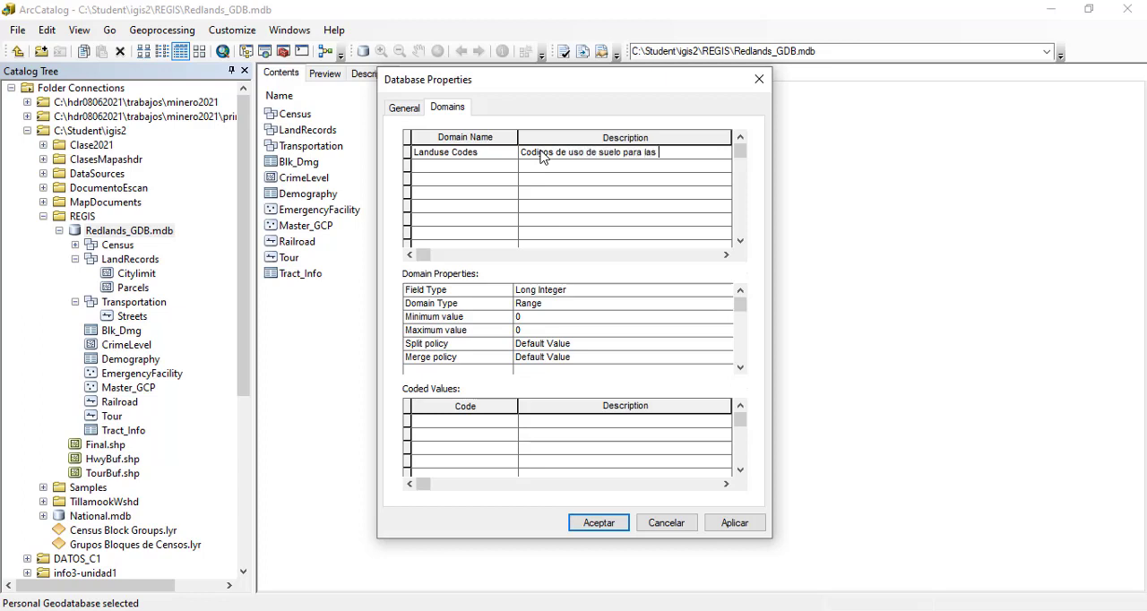
text(propiedades de Re)
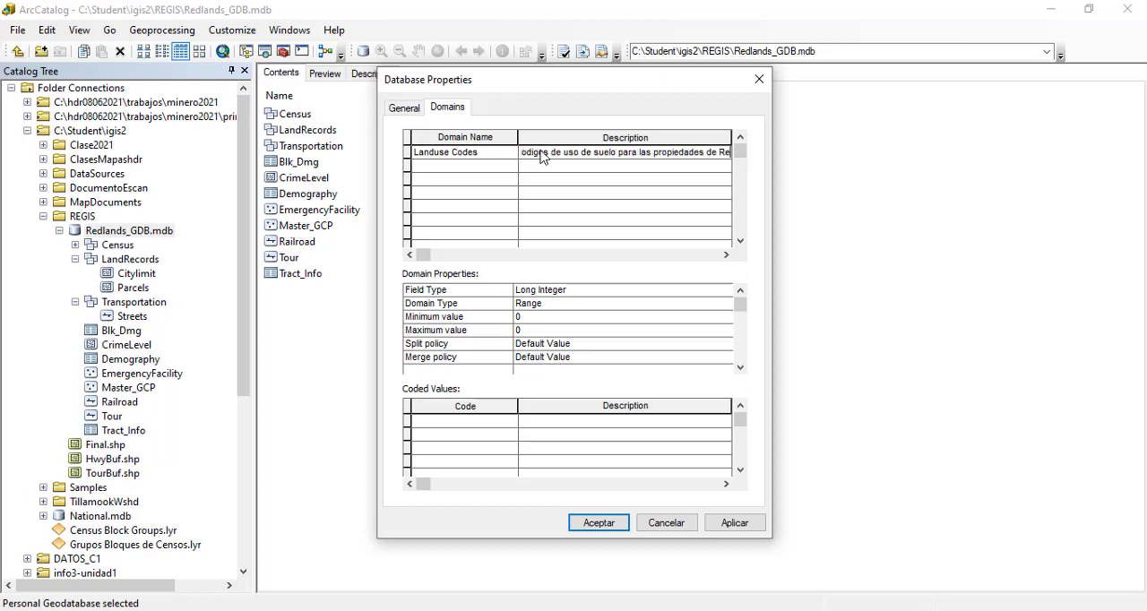
text(dlands)
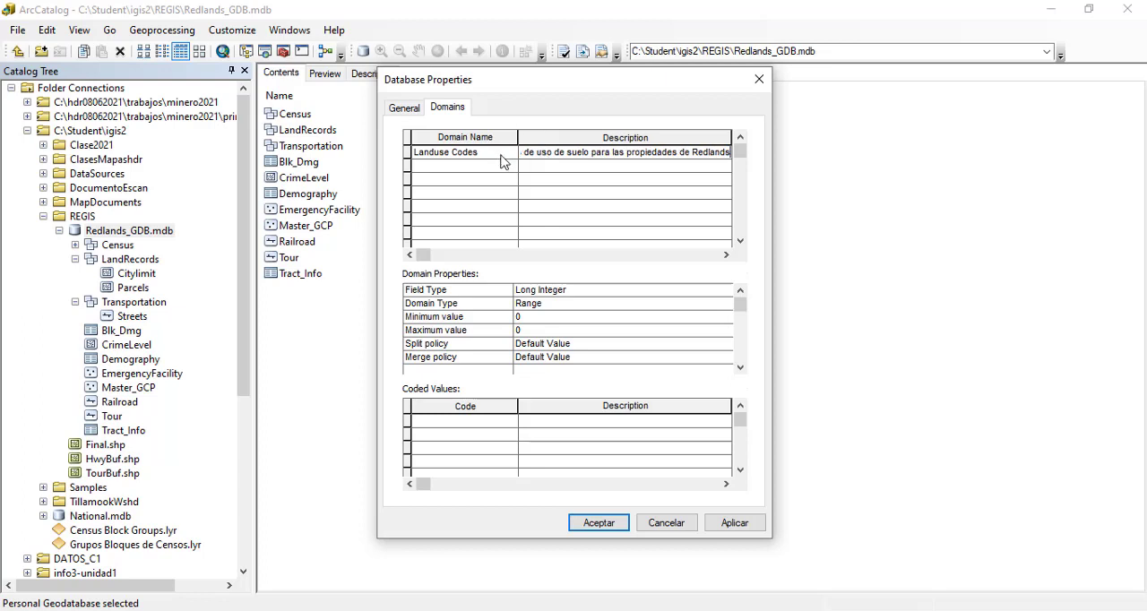
click(568, 168)
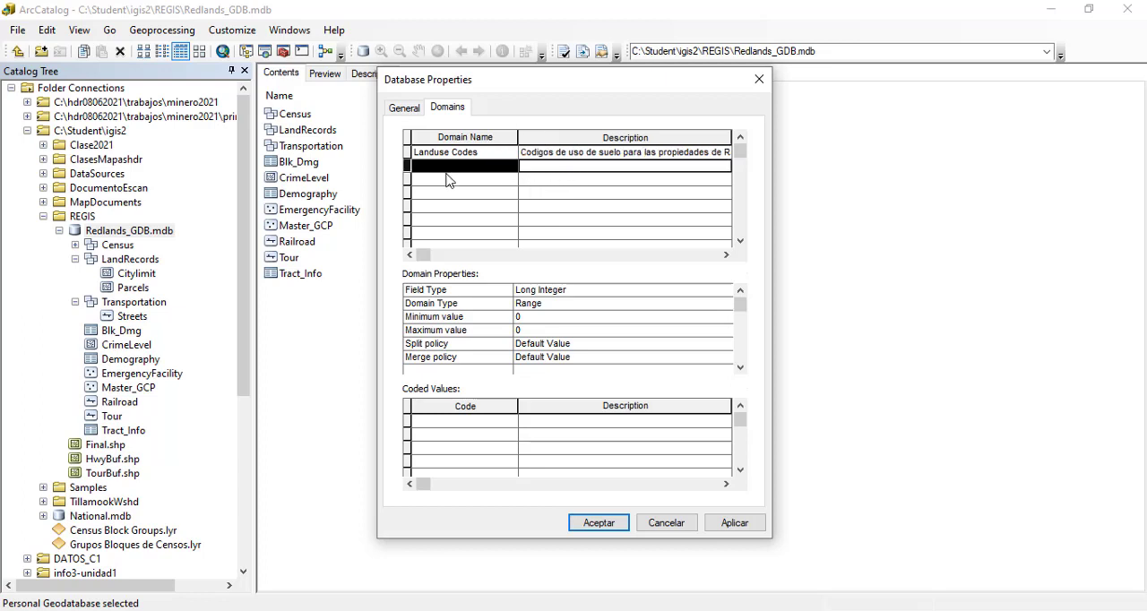
Step: Set the field type of the Landuse Codes domain to Text
click(408, 152)
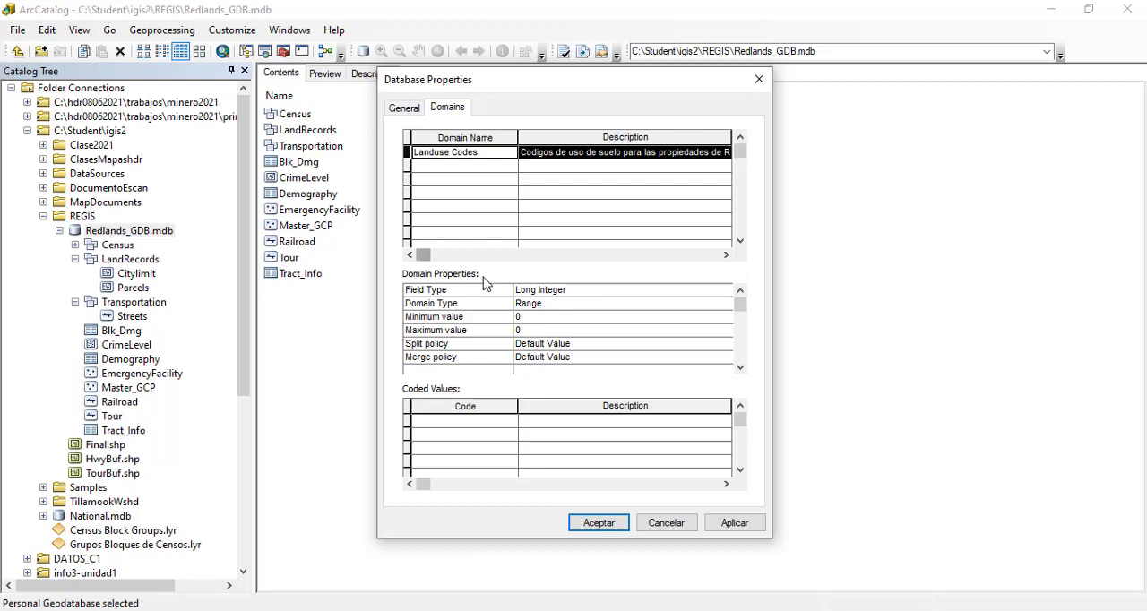
click(681, 292)
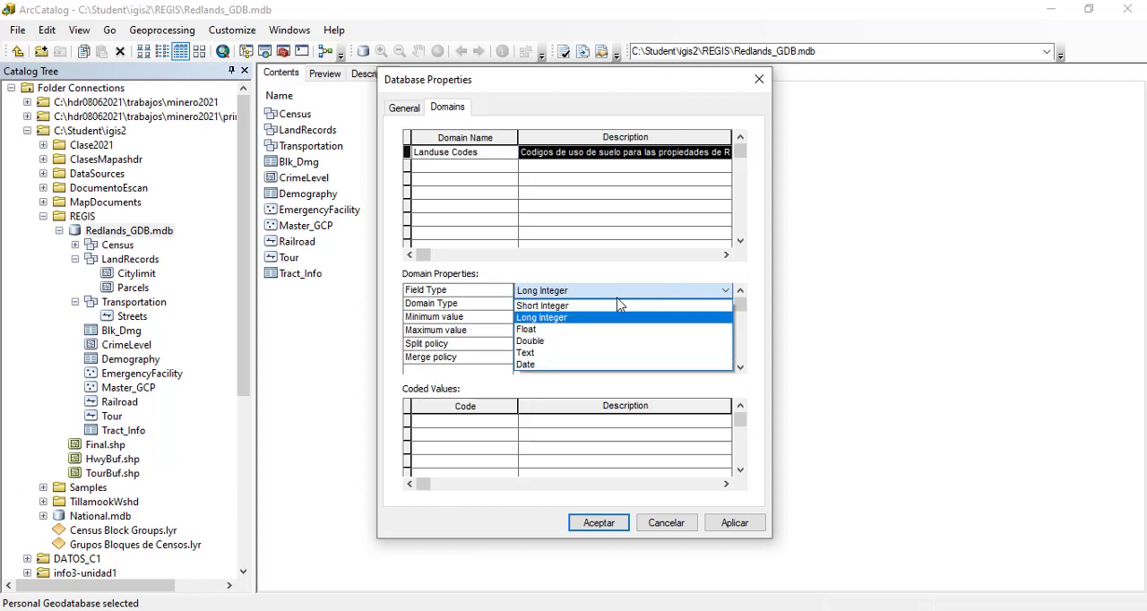
click(523, 354)
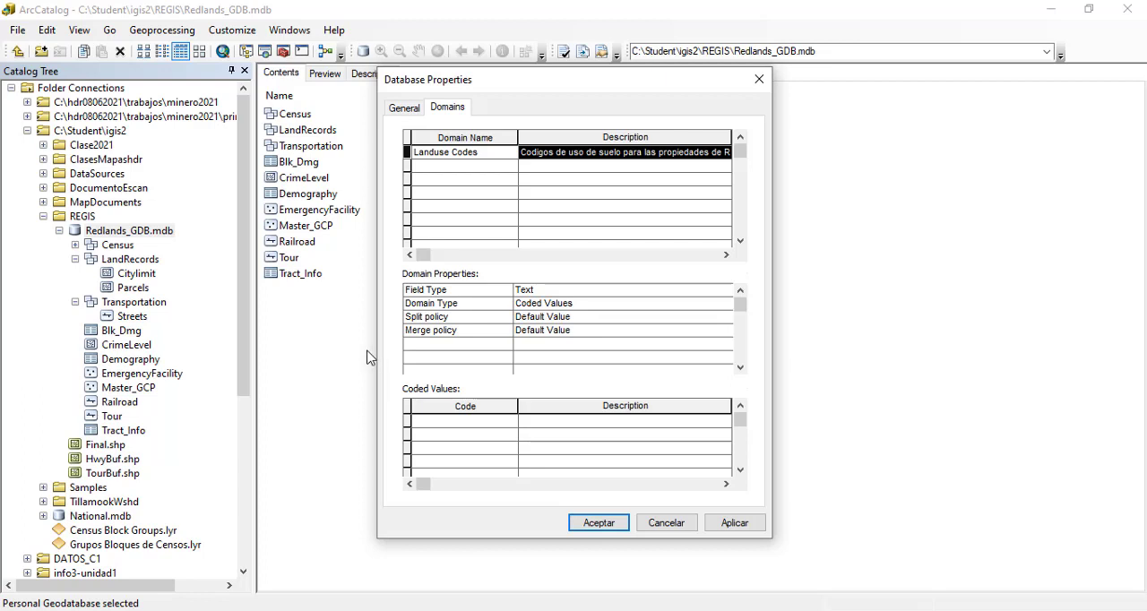
click(564, 293)
click(566, 294)
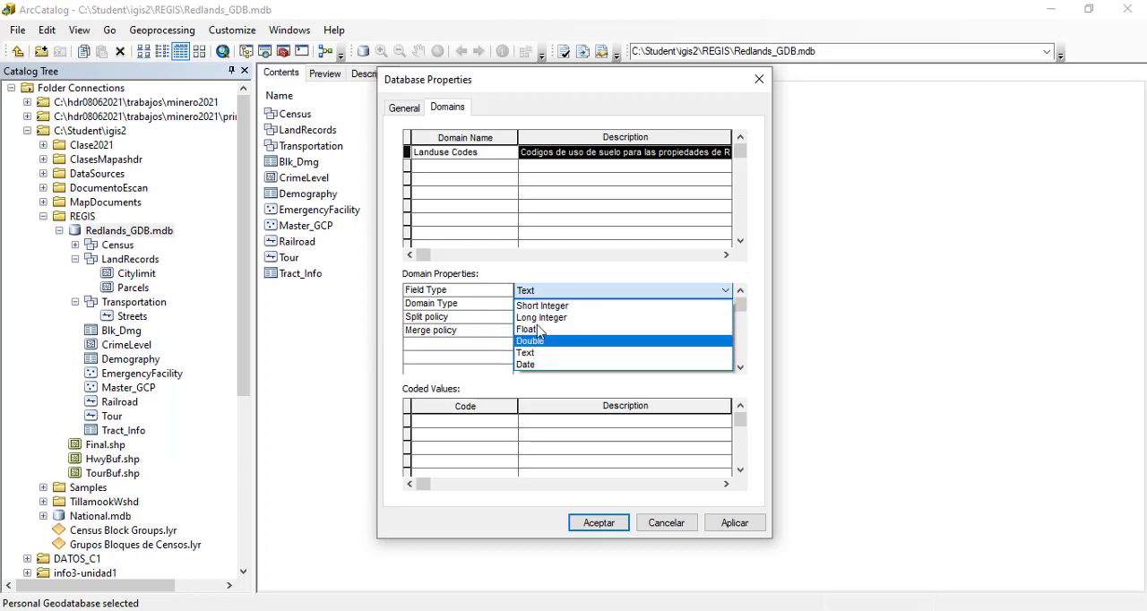
click(549, 292)
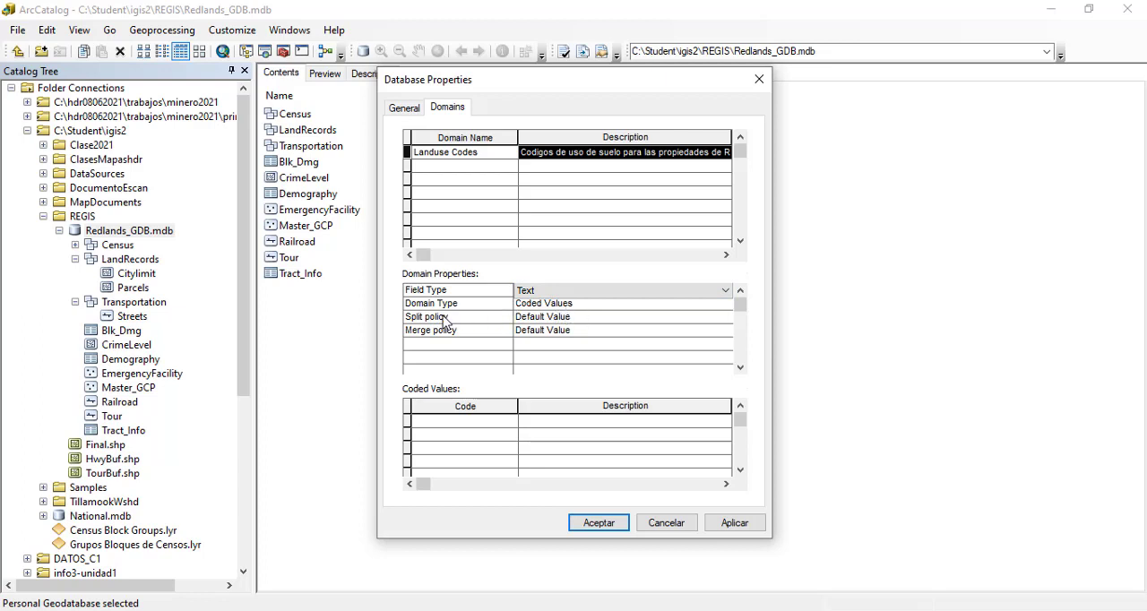
Step: Set the Landuse Codes domain's split policy to Duplicate and leave its merge policy at Default Value
click(552, 321)
click(553, 322)
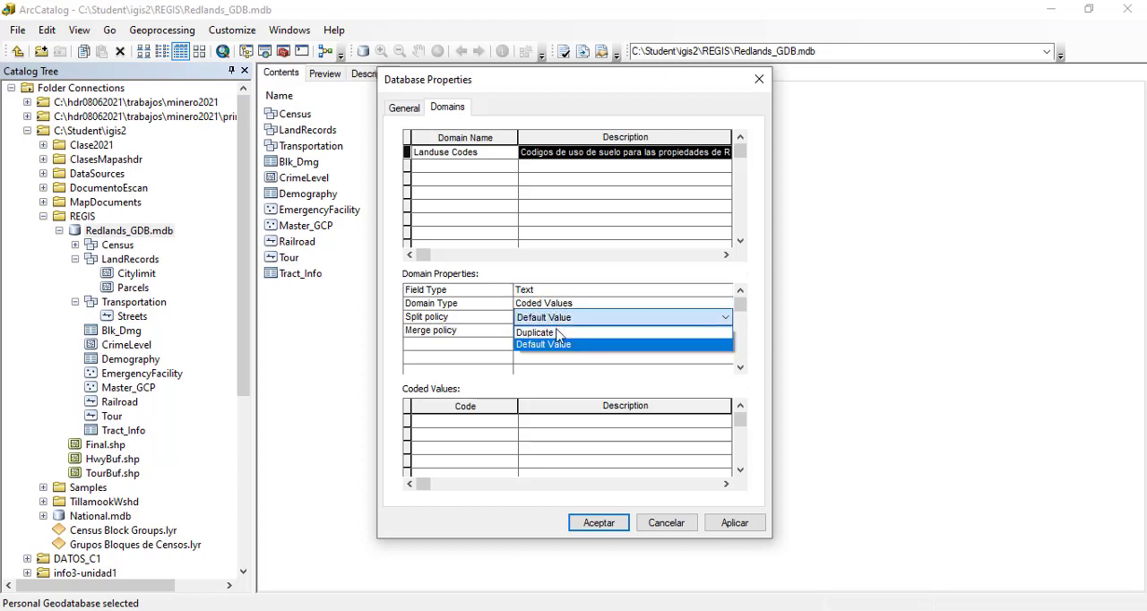
click(550, 333)
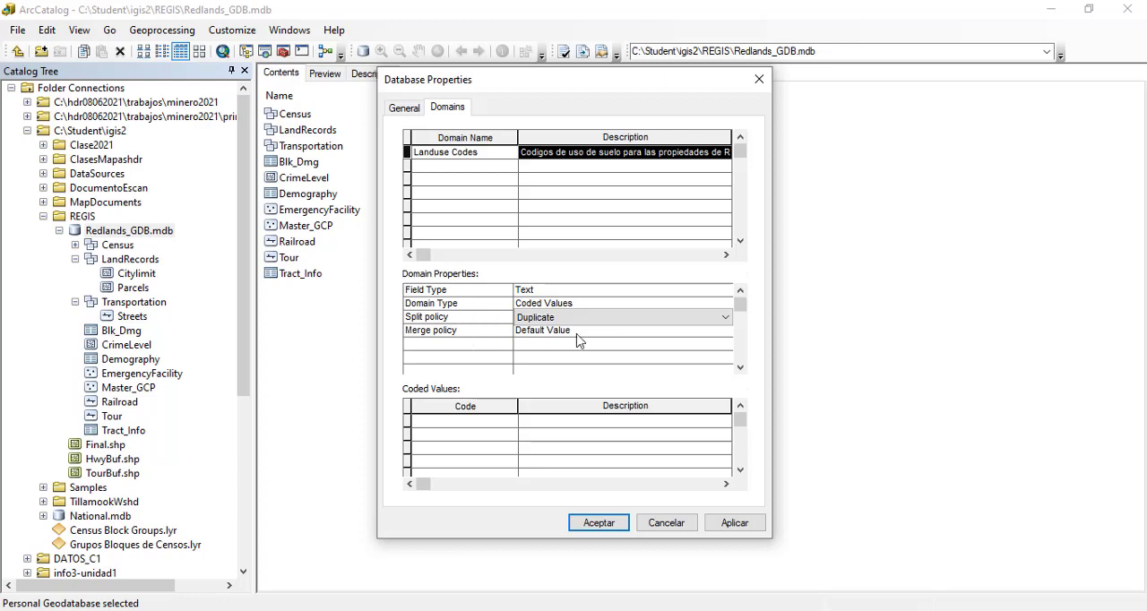
click(610, 335)
click(612, 335)
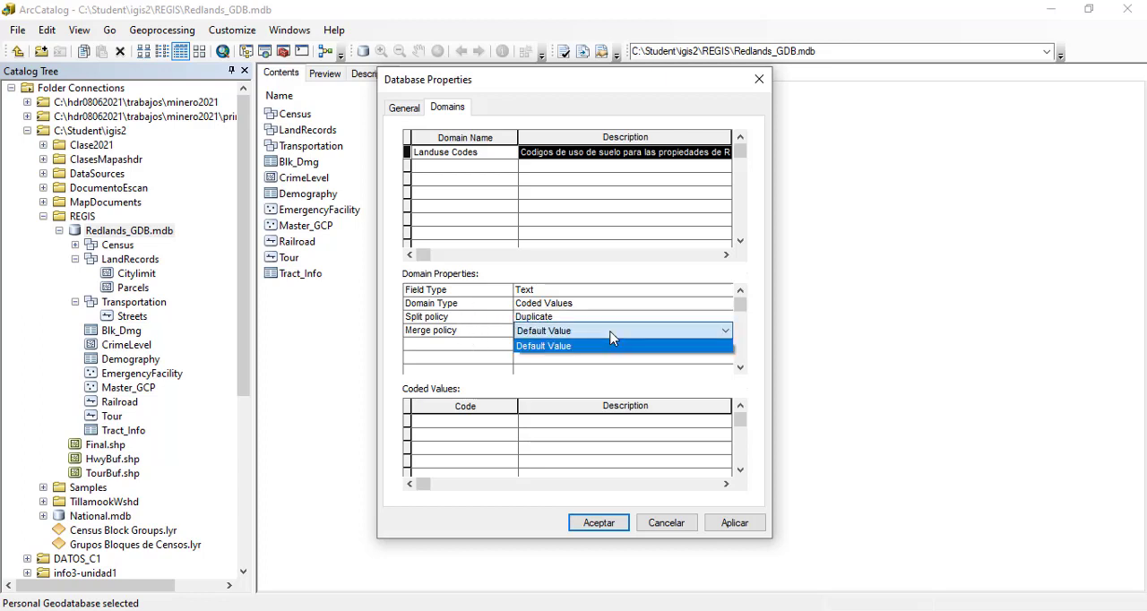
click(613, 337)
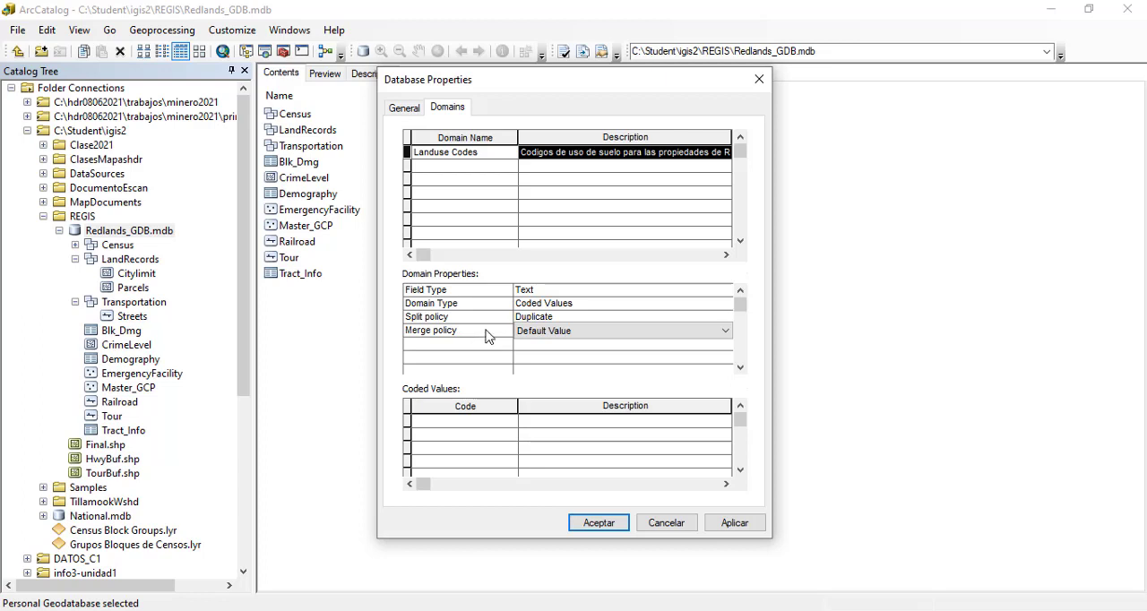
Step: Add the coded value 000 with the description "No Clasificado" to the Landuse Codes domain
click(427, 422)
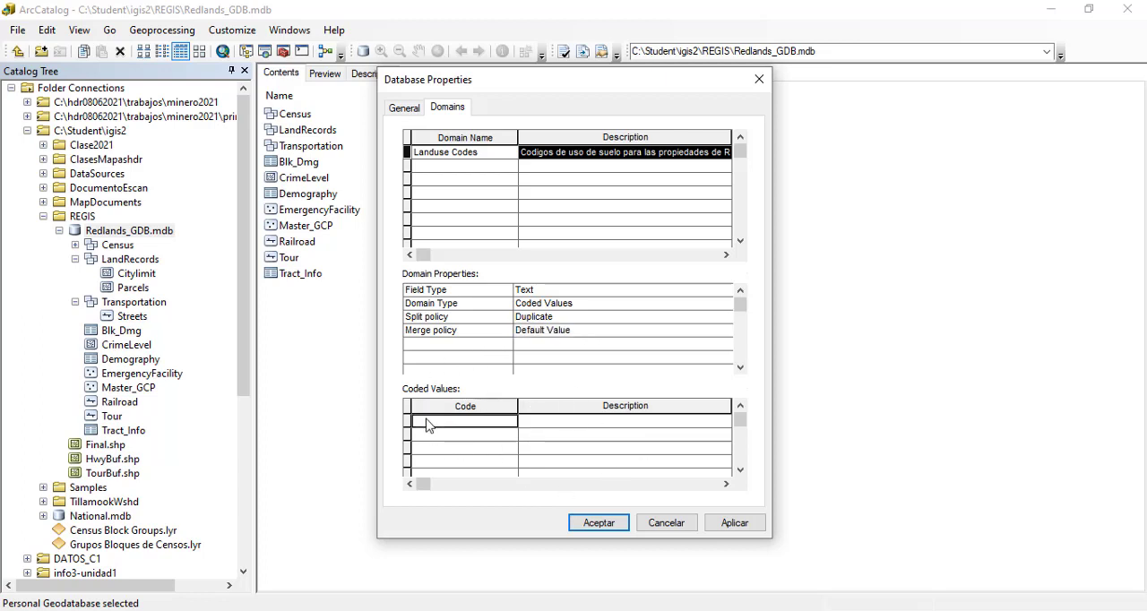
text(000)
click(550, 423)
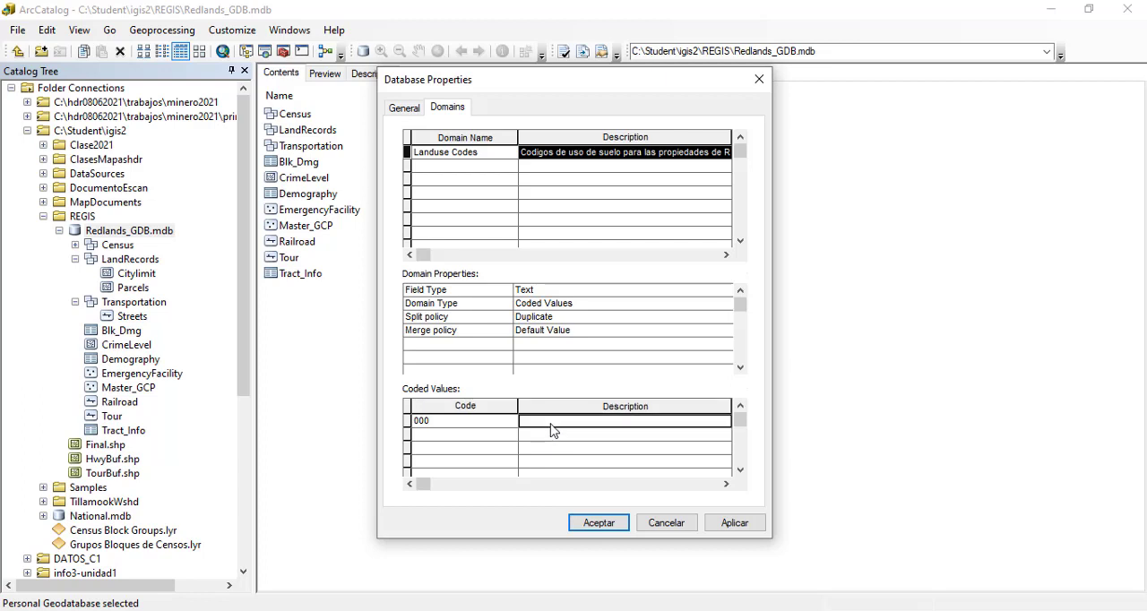
text(No)
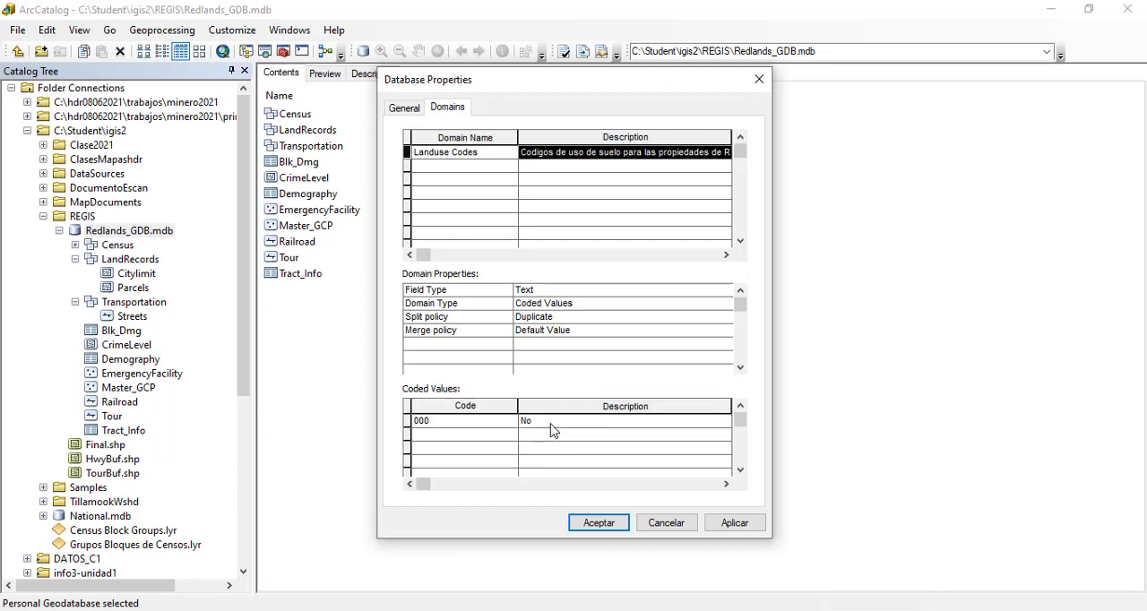
text( Clasificado)
click(437, 436)
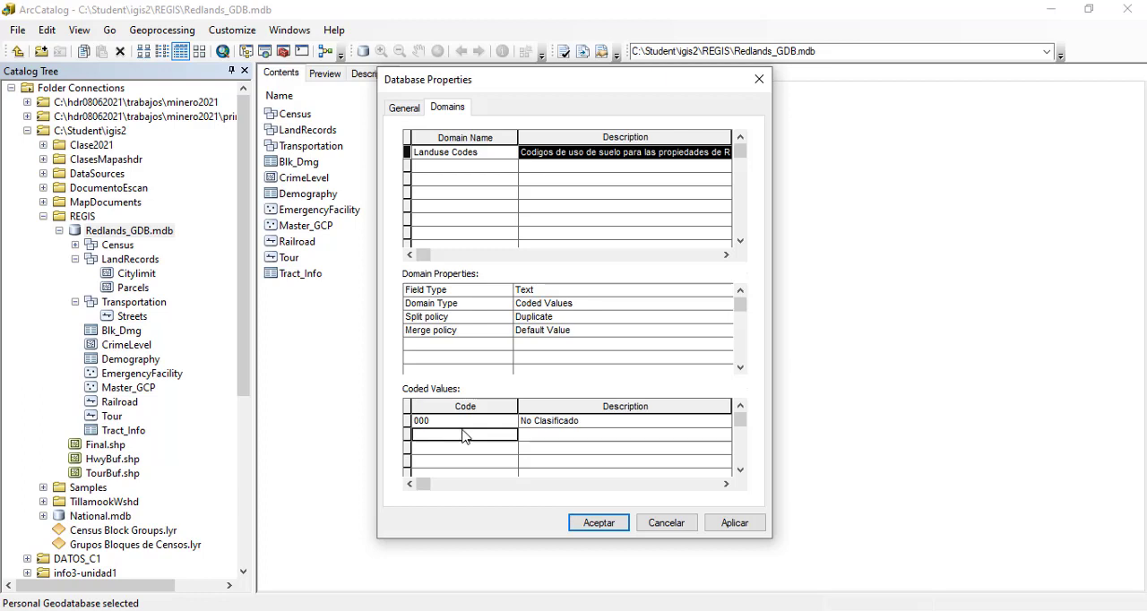
Step: Add the coded value AGR with the description "Agricultura" to the Landuse Codes domain
text(AGR)
key(Tab)
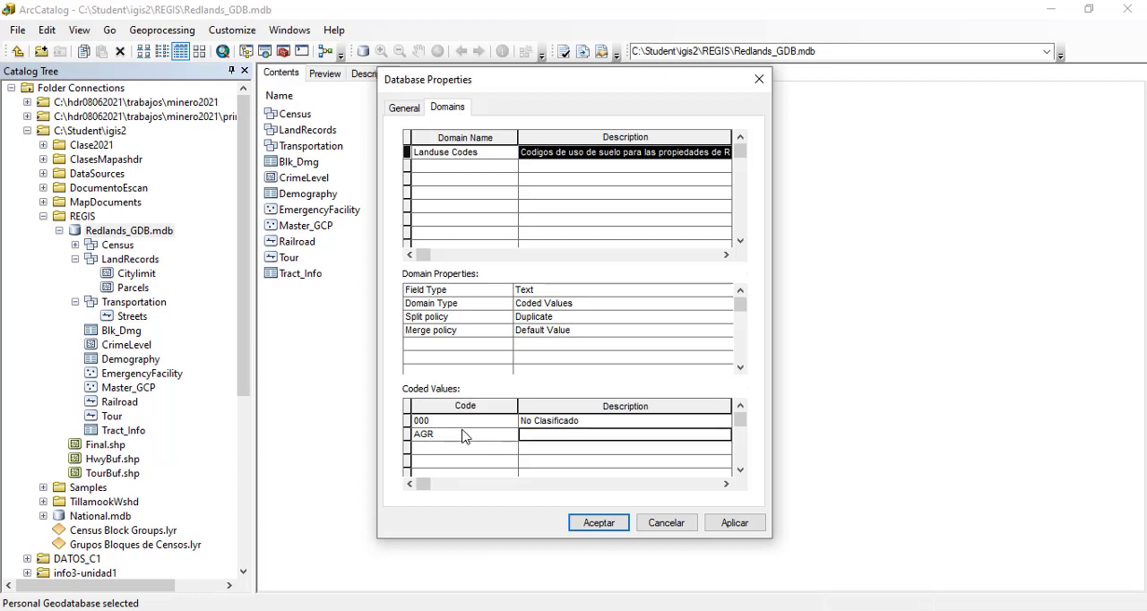
text(A)
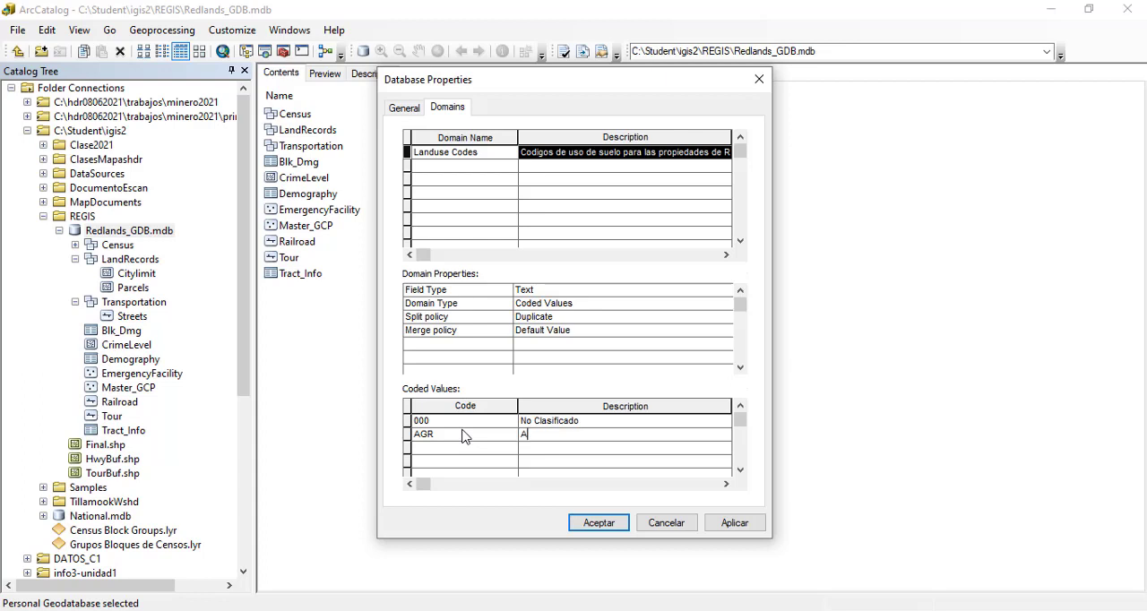
text(gricultura)
key(Tab)
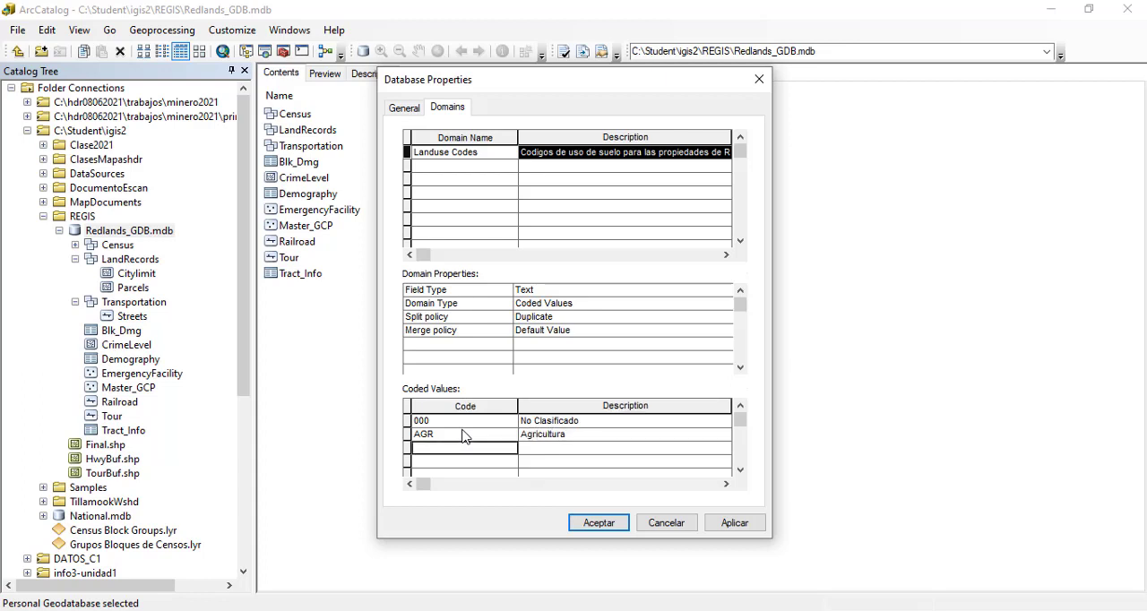
Step: Add the coded value COM with the description "Comercial" and save the geodatabase's domain settings
text(COM)
key(Tab)
text(Comerci)
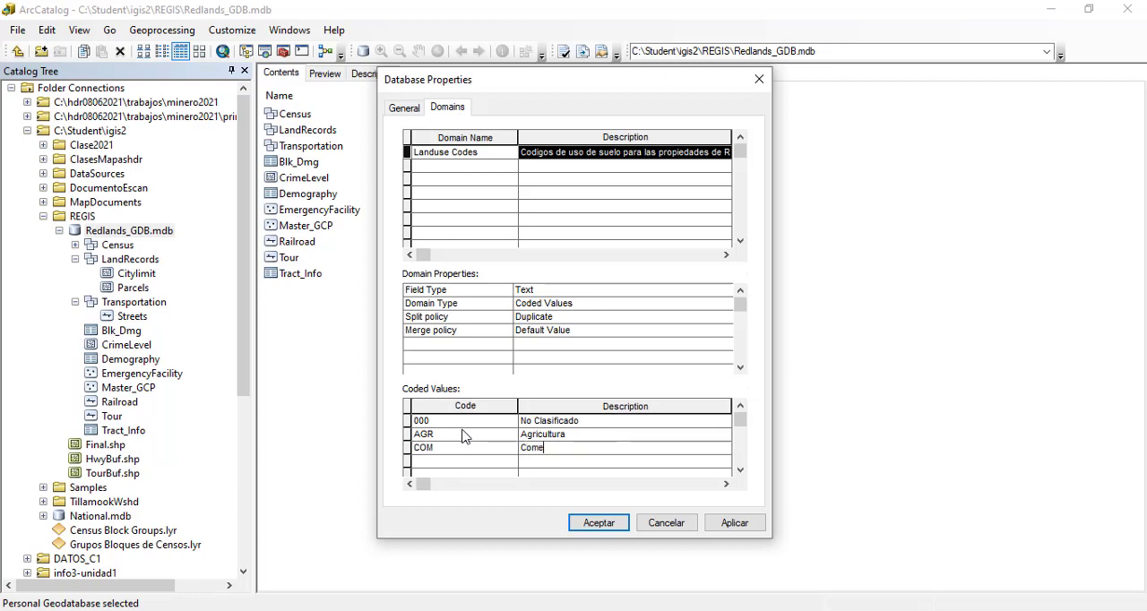
text(al)
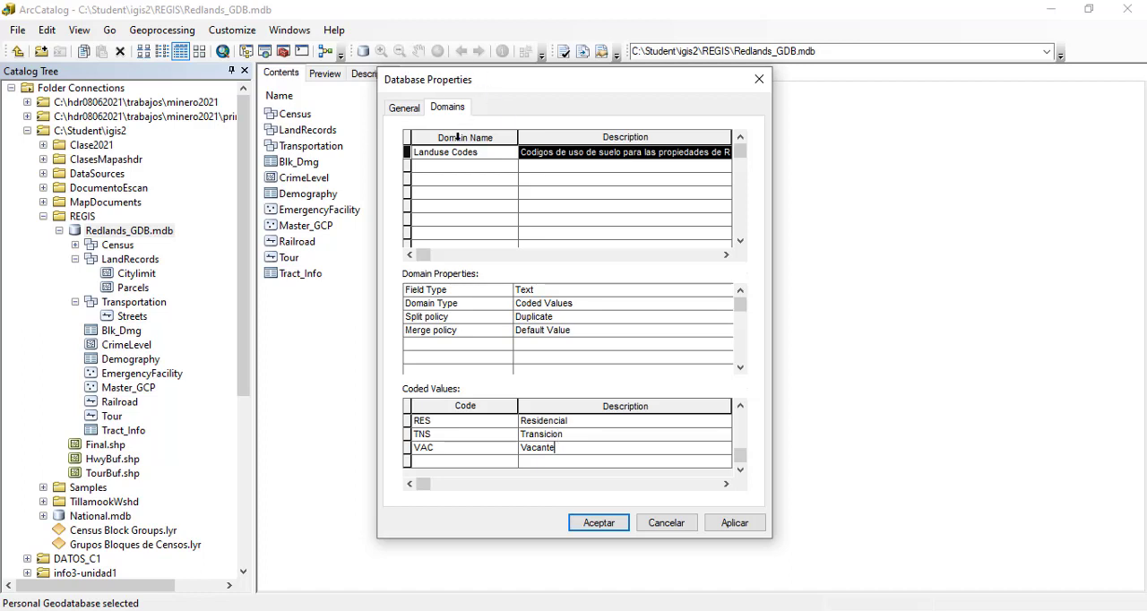
click(733, 524)
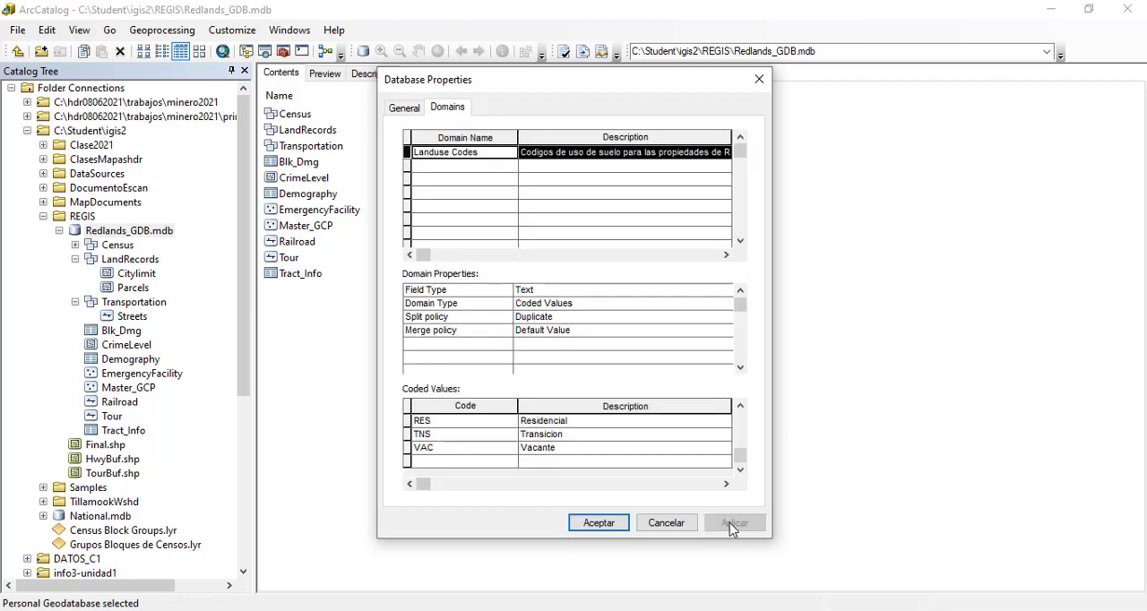
click(595, 523)
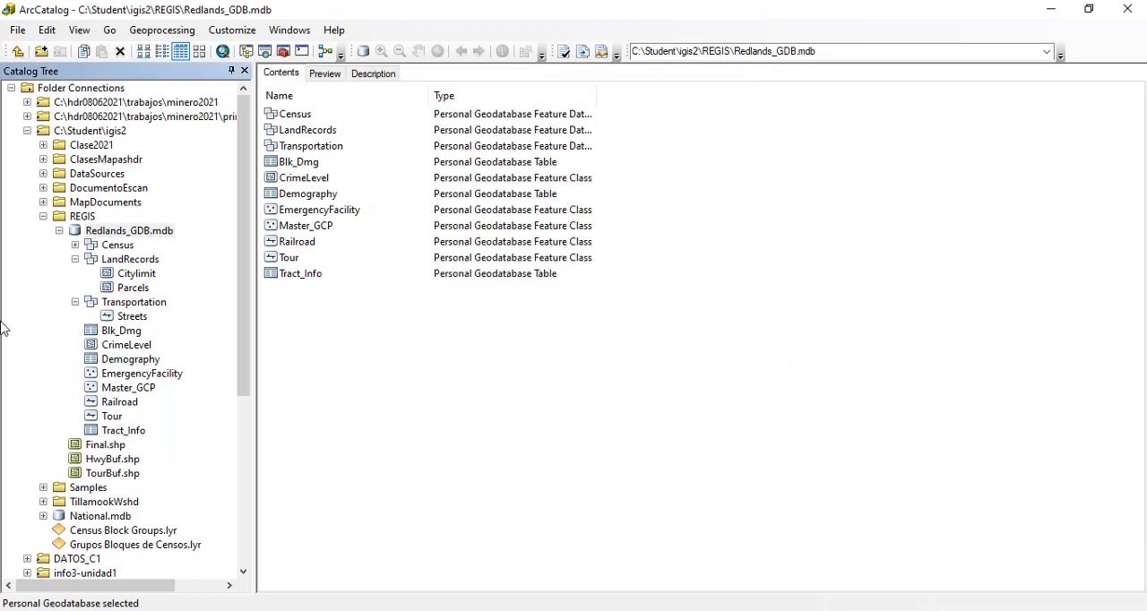
Step: Review the Landuse Codes domain and its coded values in the Redlands_GDB geodatabase properties
right_click(146, 231)
click(235, 454)
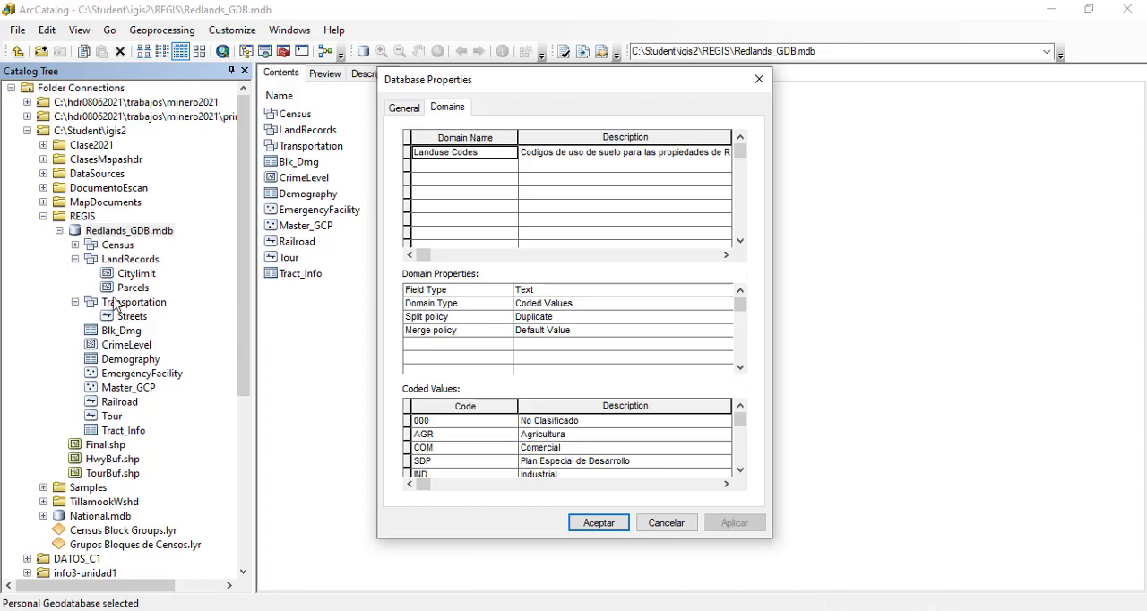
click(664, 524)
Step: Assign the Landuse Codes domain to the LU_CODE field of the Parcels feature class and apply it
click(136, 291)
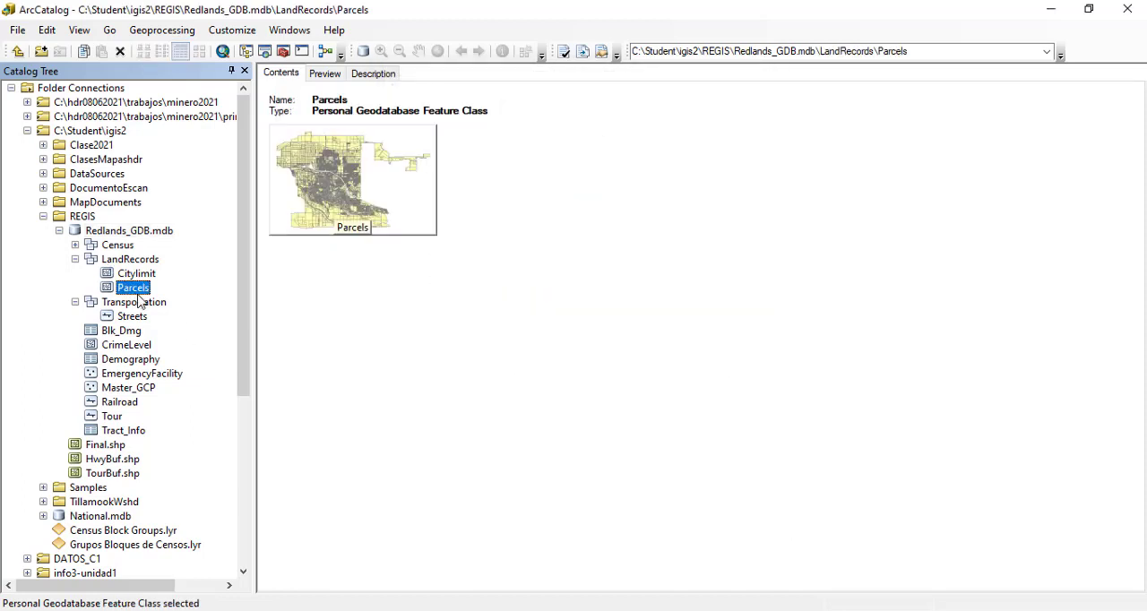
right_click(141, 301)
click(263, 463)
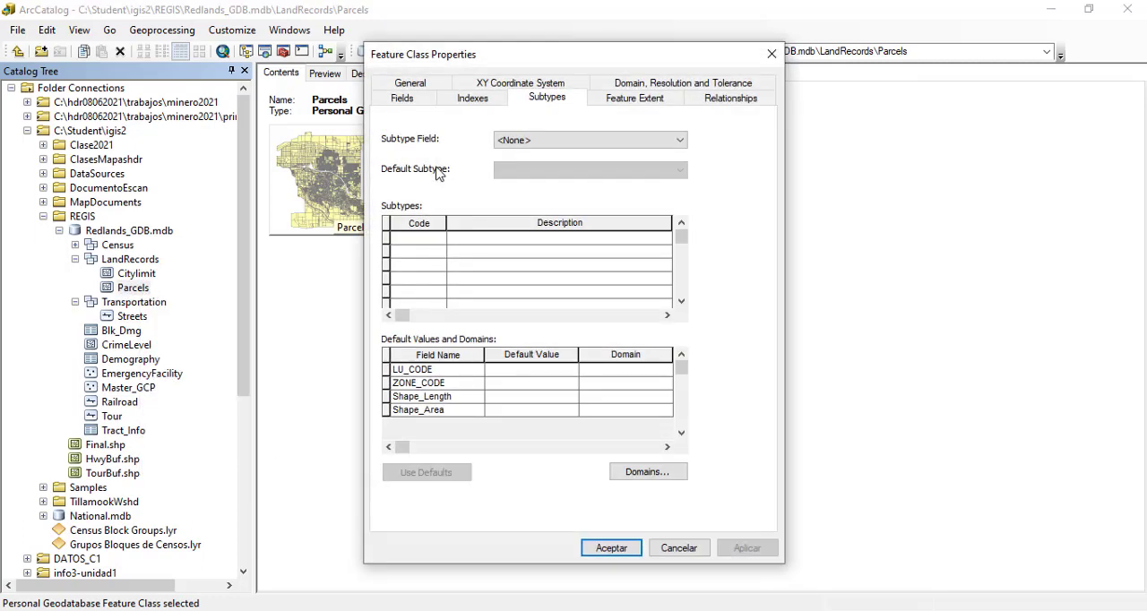
click(401, 98)
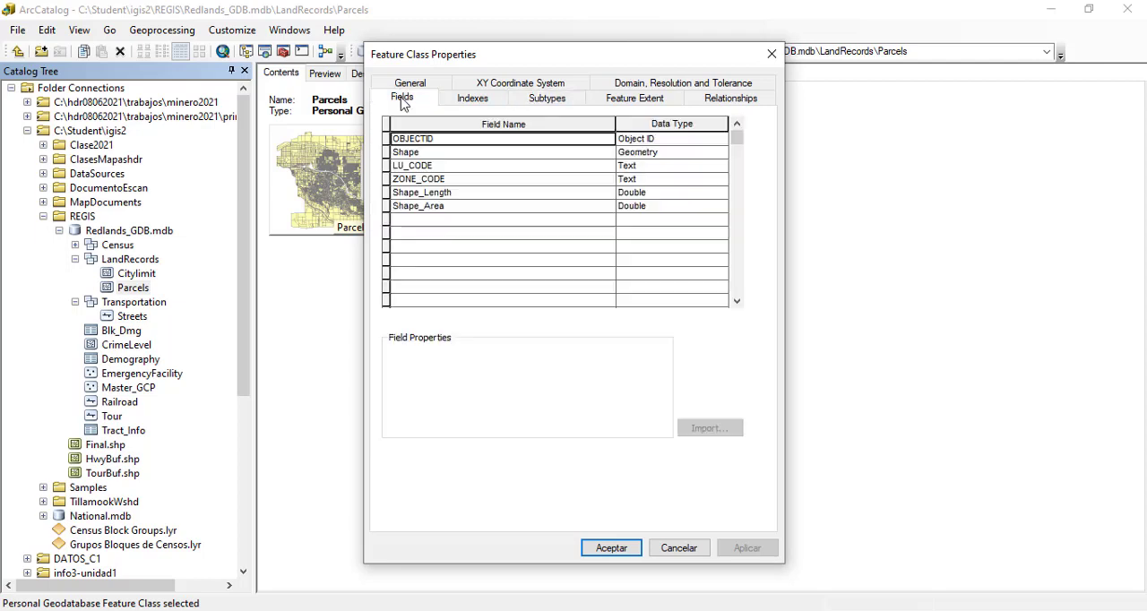
click(388, 166)
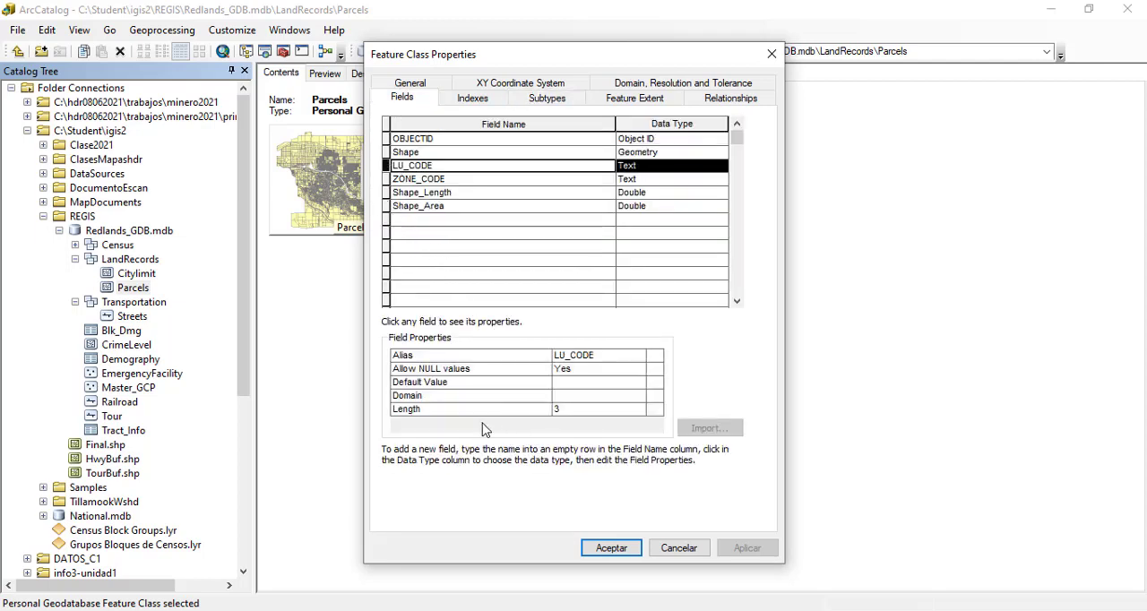
click(634, 397)
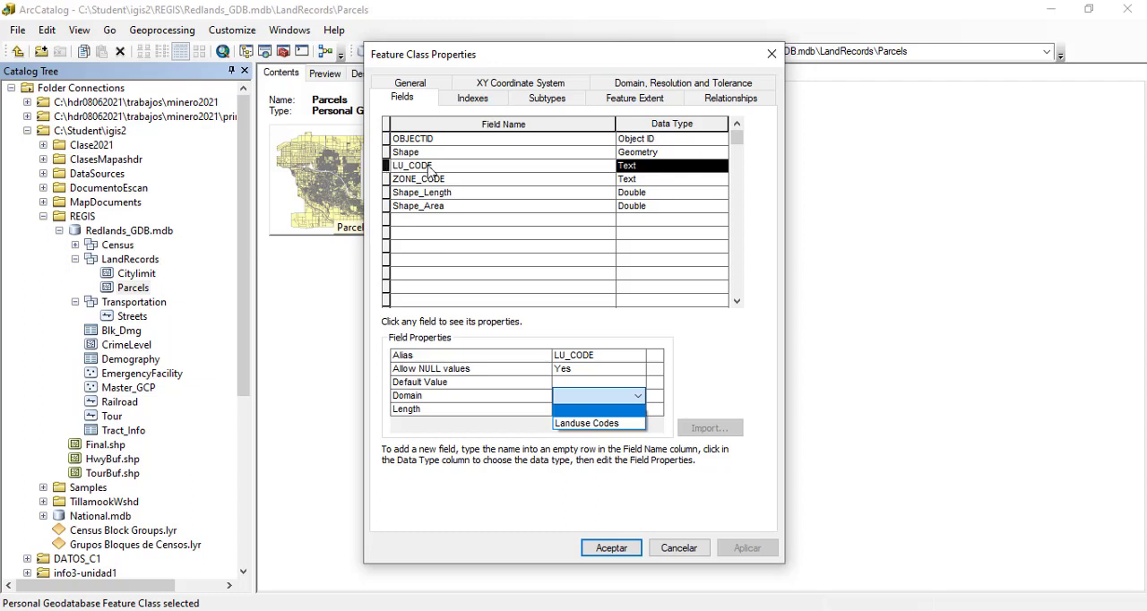
click(598, 423)
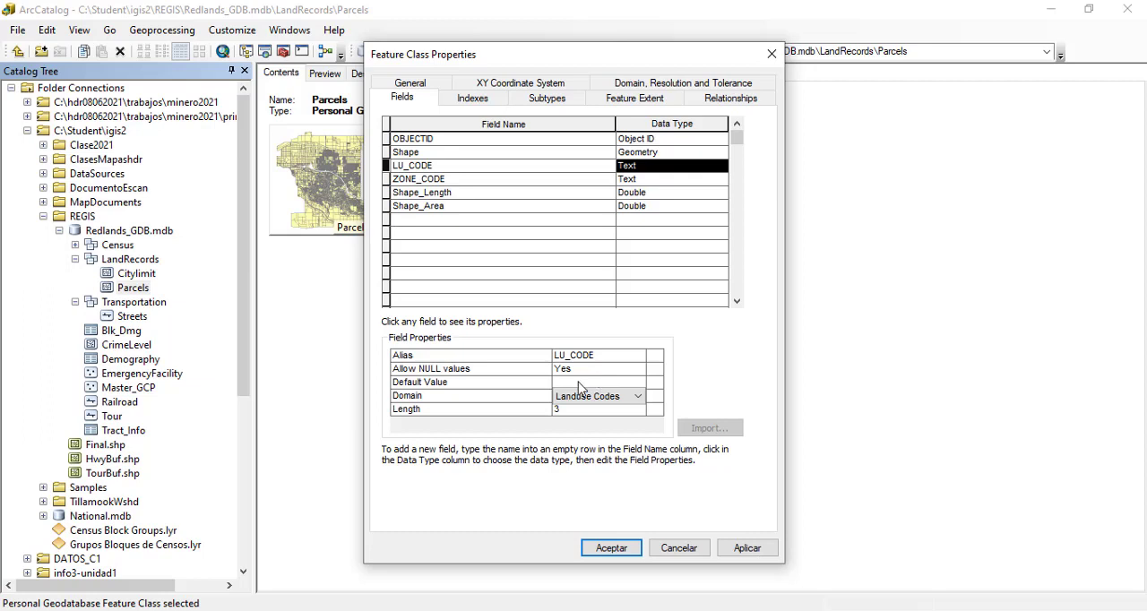
click(579, 384)
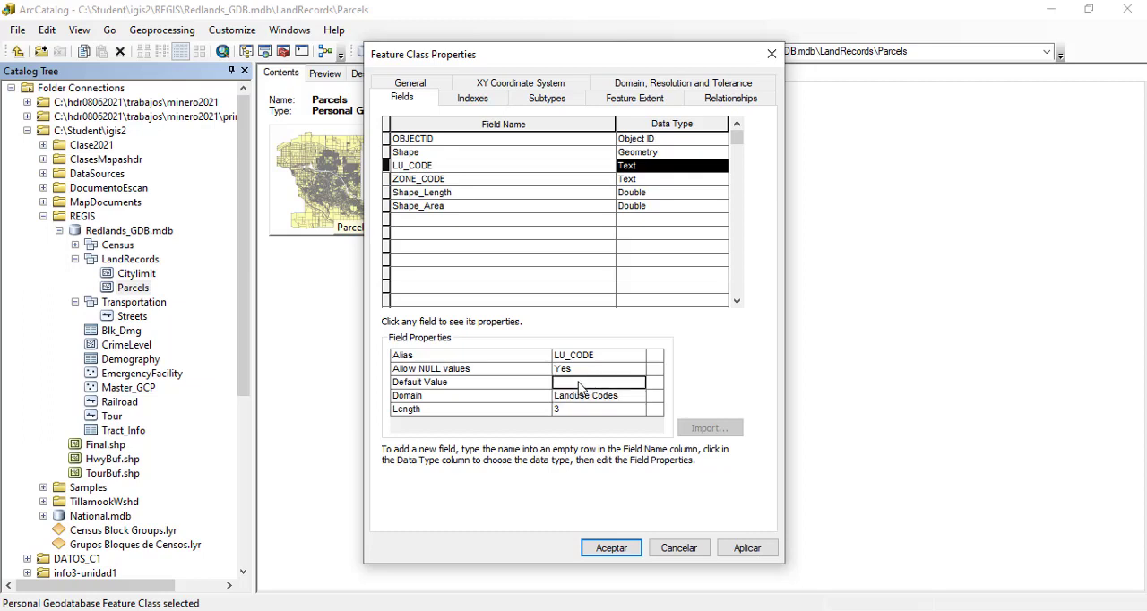
click(749, 549)
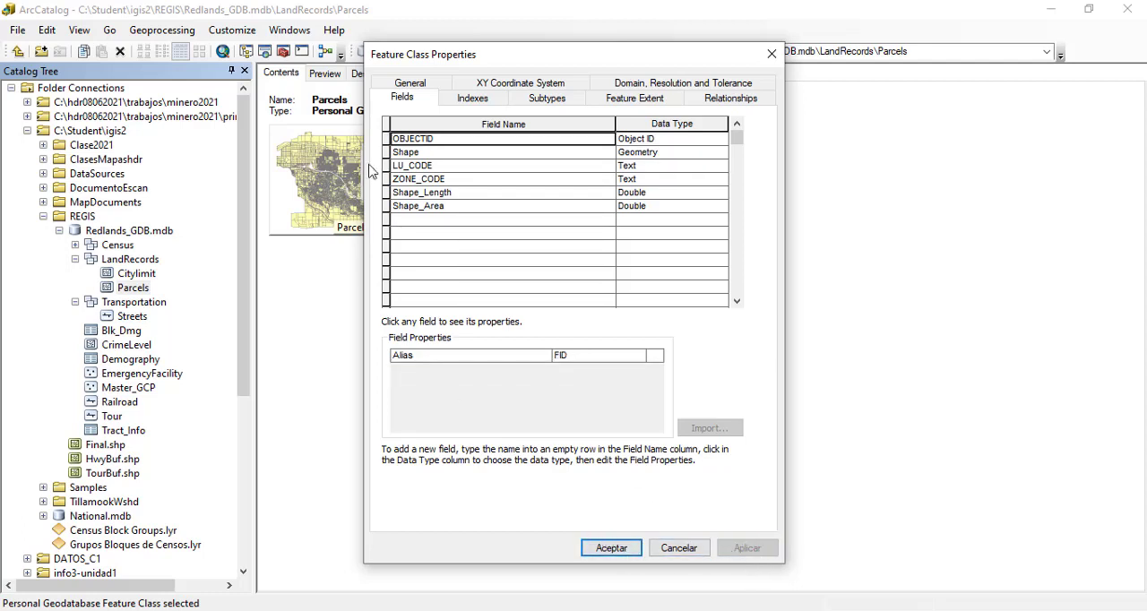
Step: Set the default value of the Parcels LU_CODE field to 000
click(410, 167)
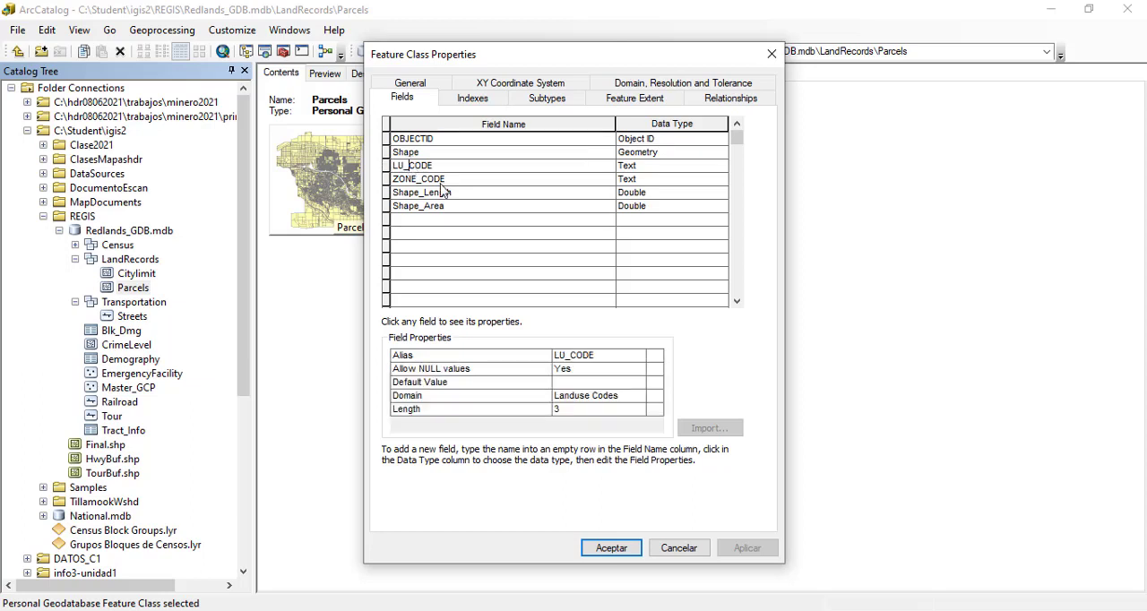
click(590, 383)
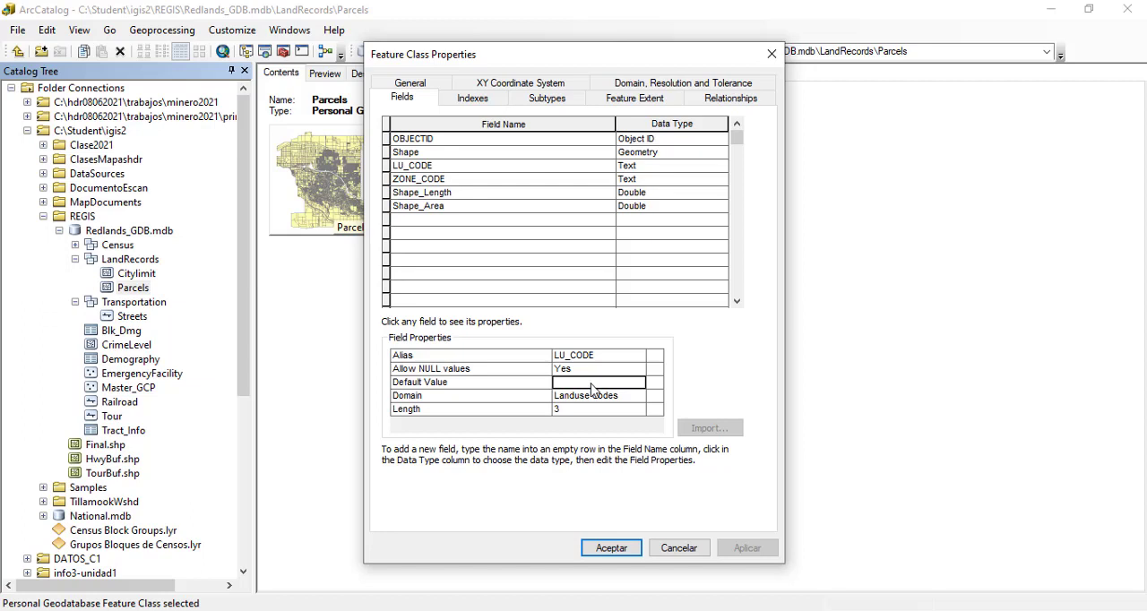
text(000)
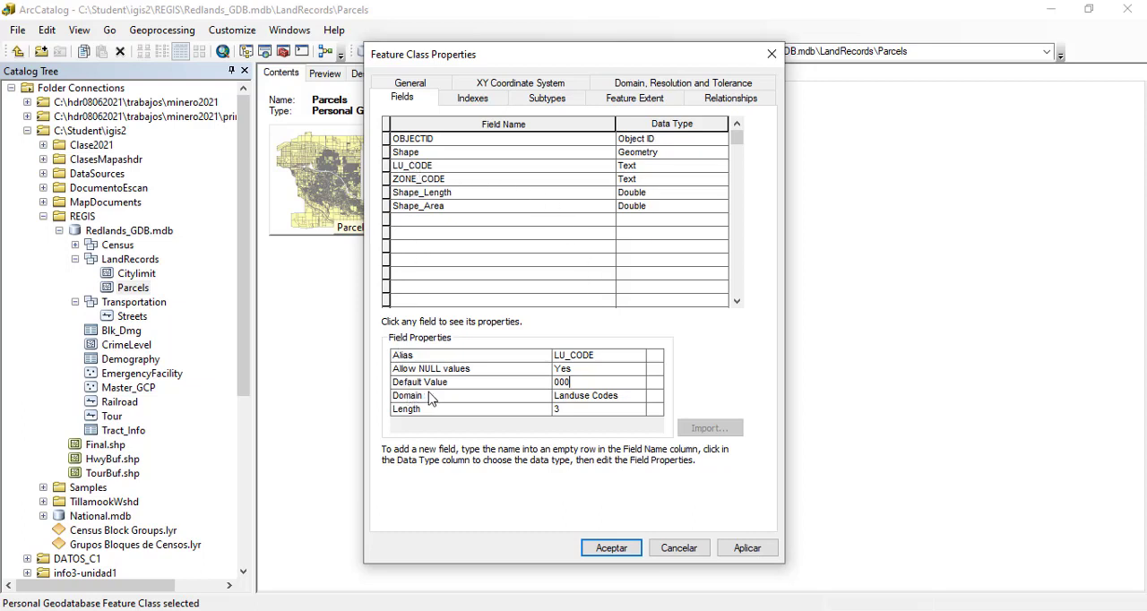
click(562, 381)
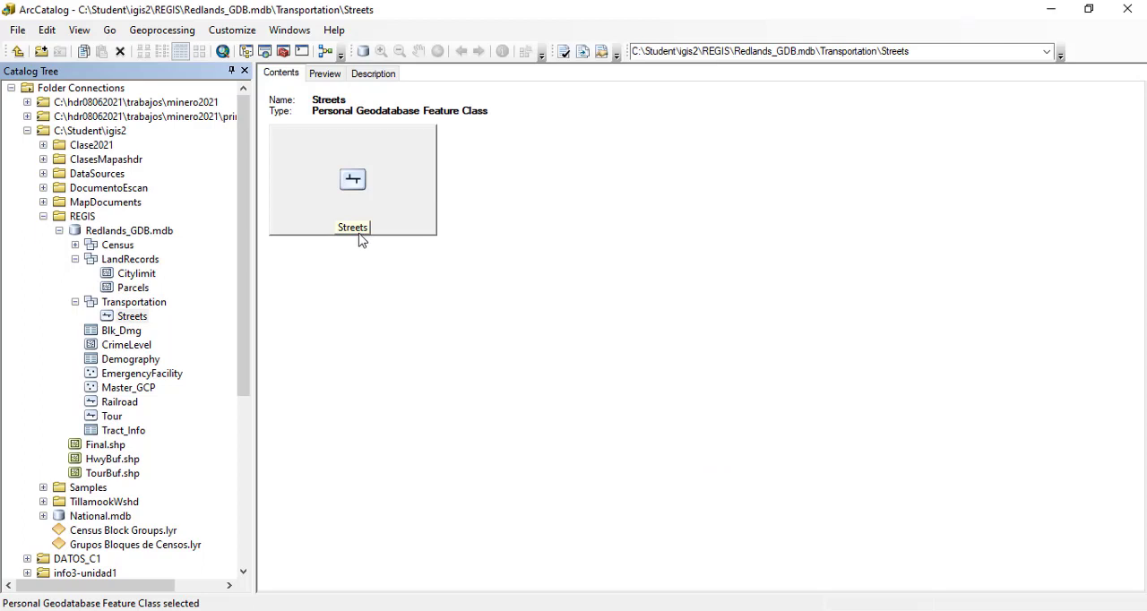
Step: Examine the properties and coded values of the Local Types domain in the Redlands_GDB geodatabase
click(150, 234)
right_click(150, 234)
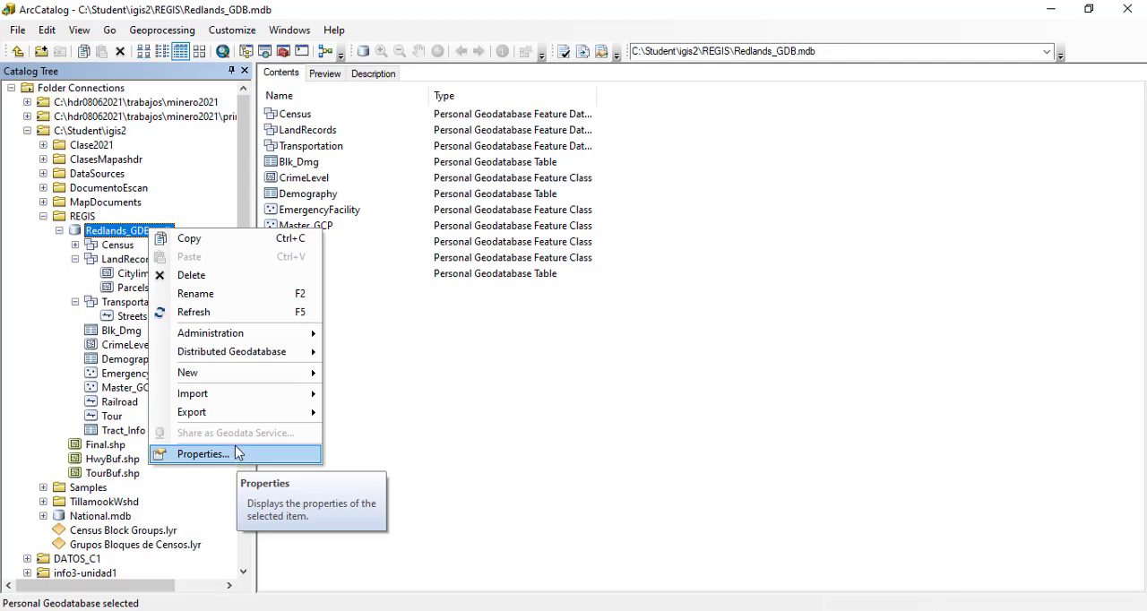
click(240, 456)
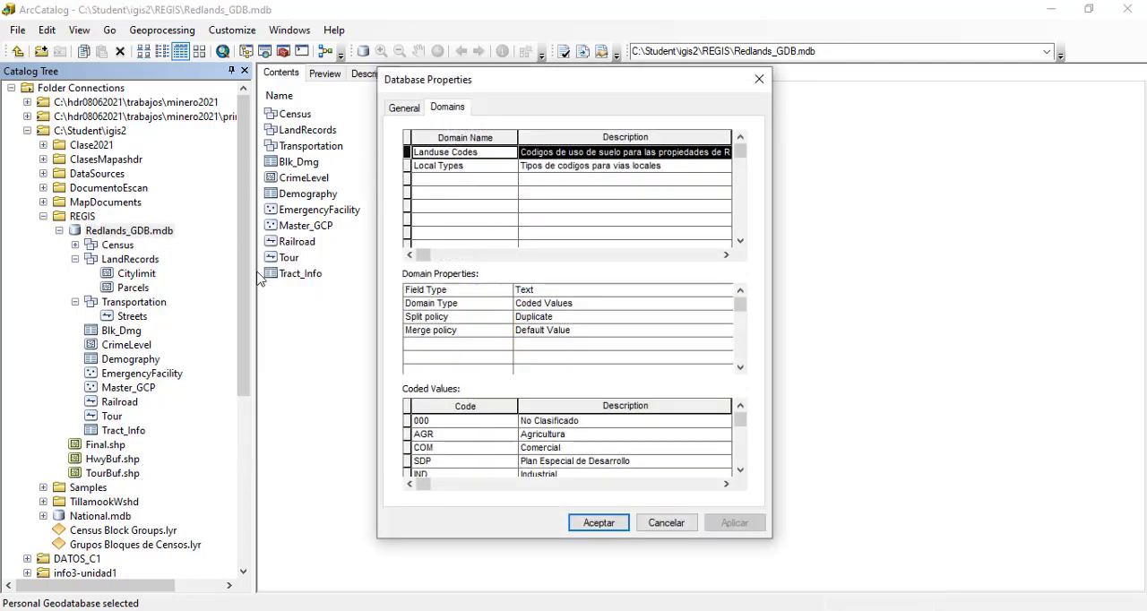
click(667, 522)
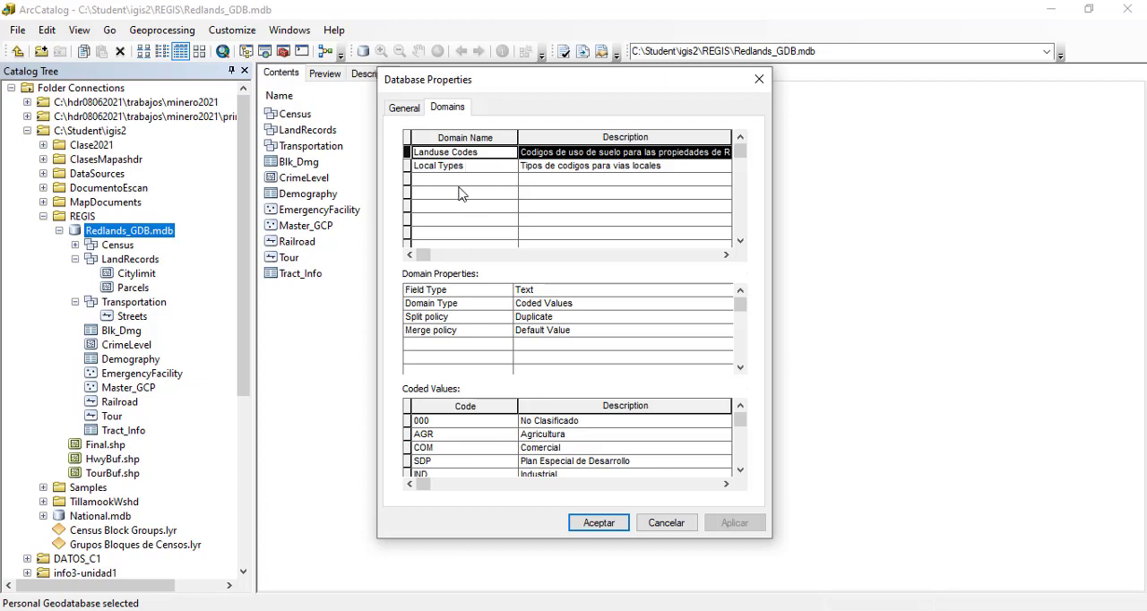
click(440, 168)
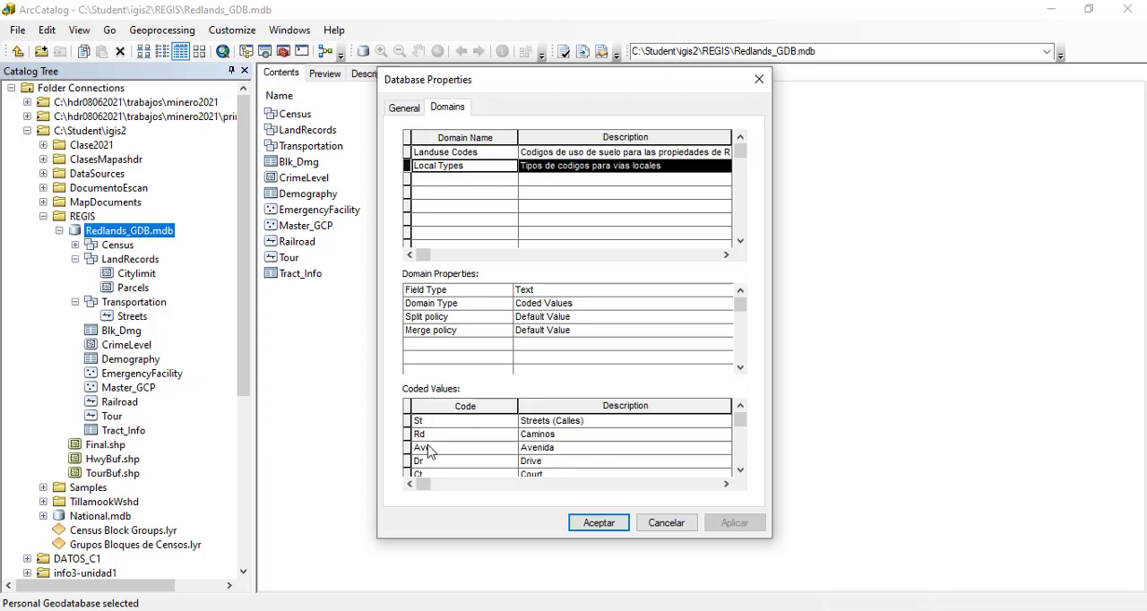
scroll(458, 456, down, 1)
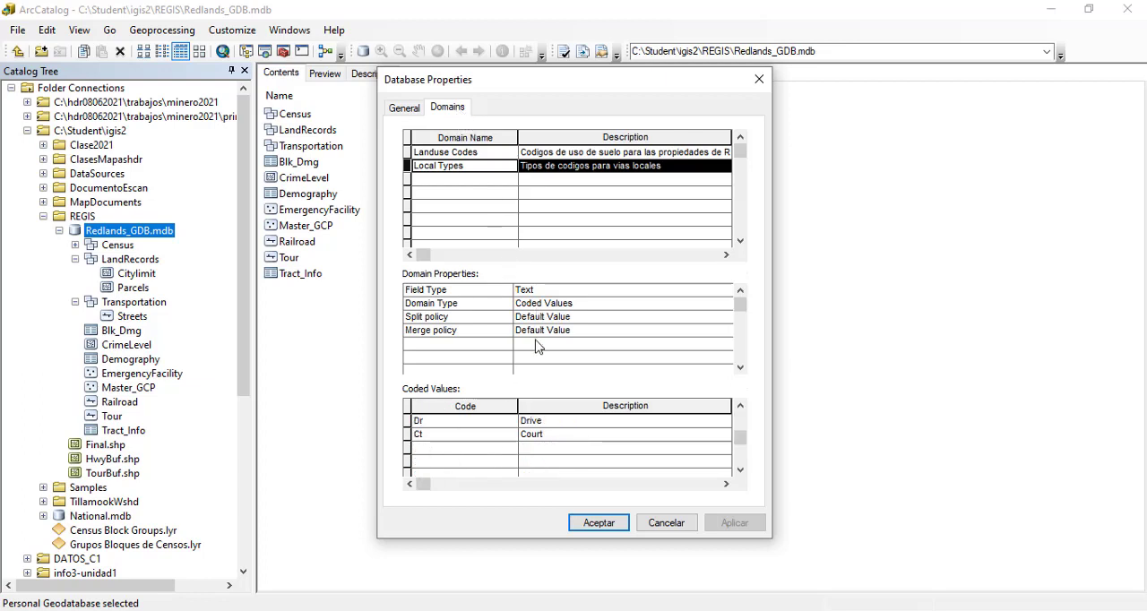
click(598, 523)
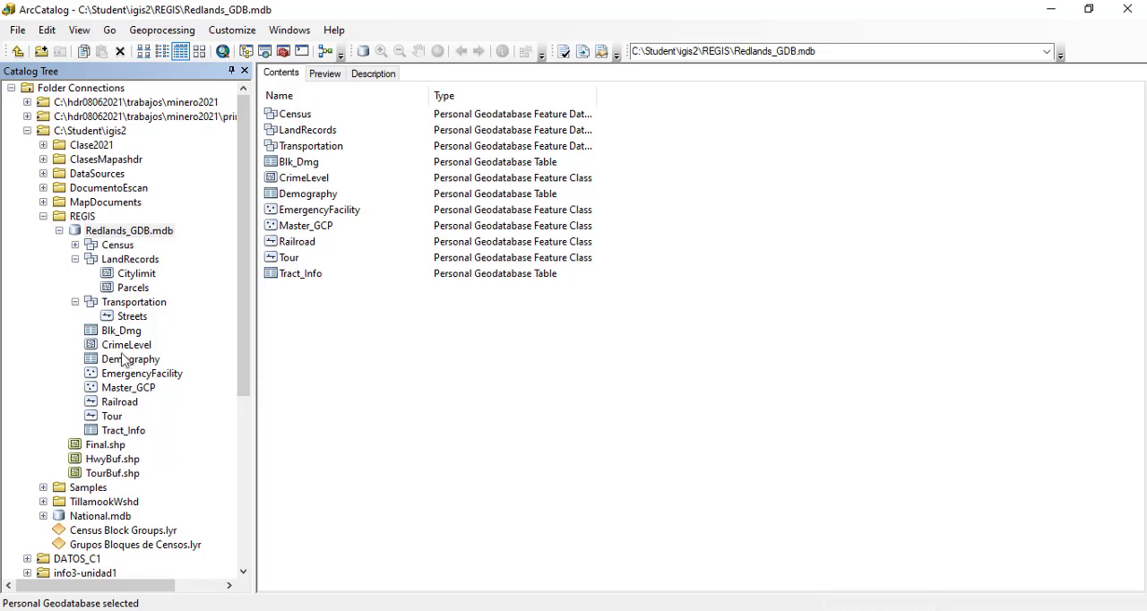
Step: Examine the default values of the Autopistas and Vias Principales subtypes in the Streets feature class
click(130, 318)
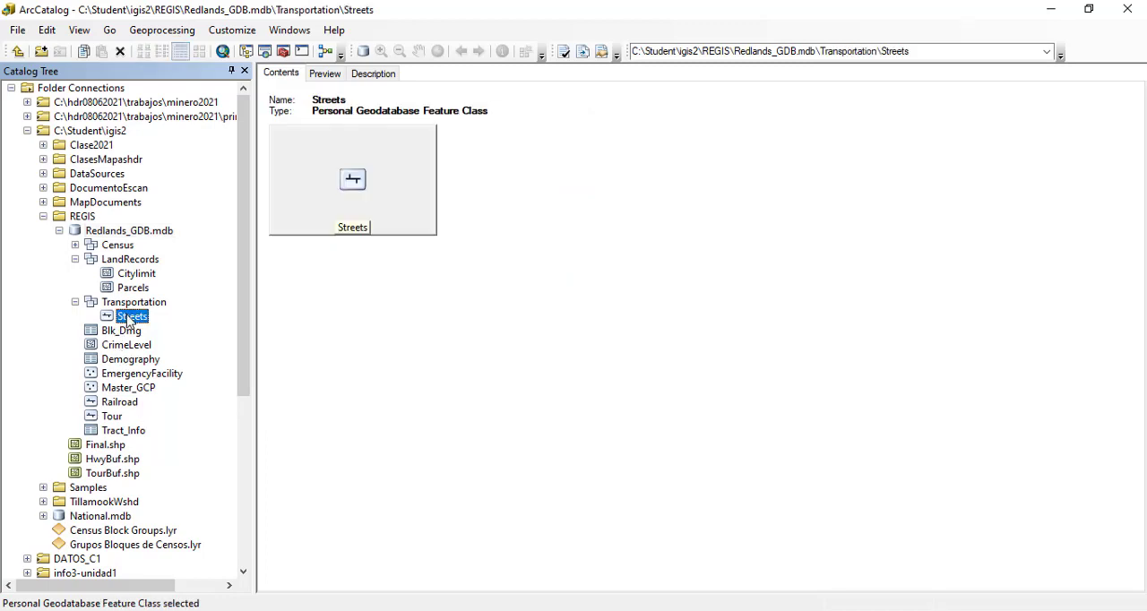
right_click(130, 318)
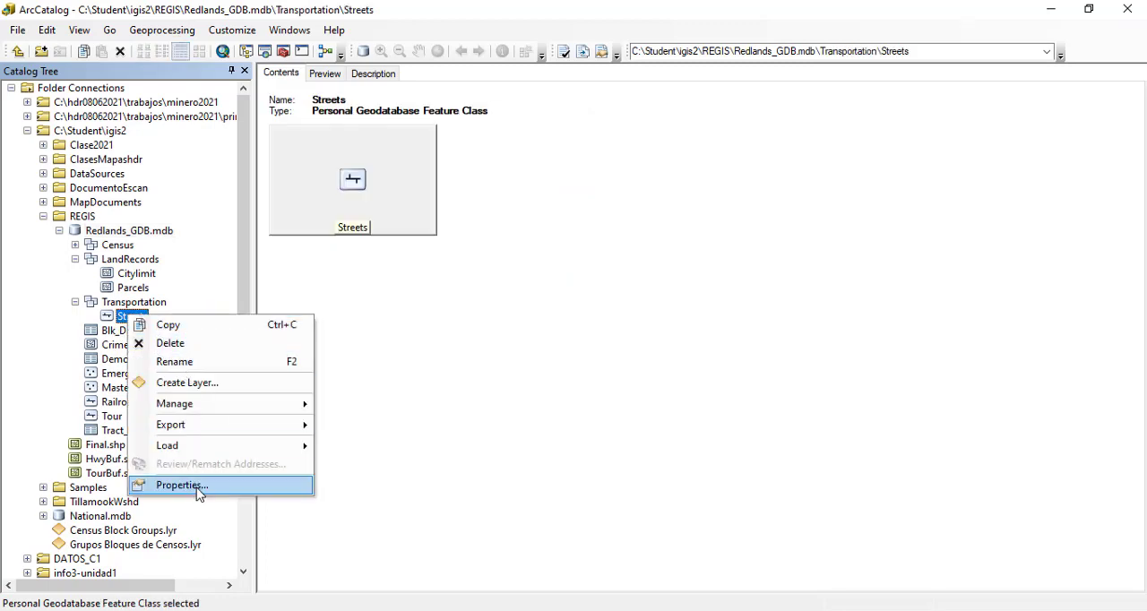
click(273, 486)
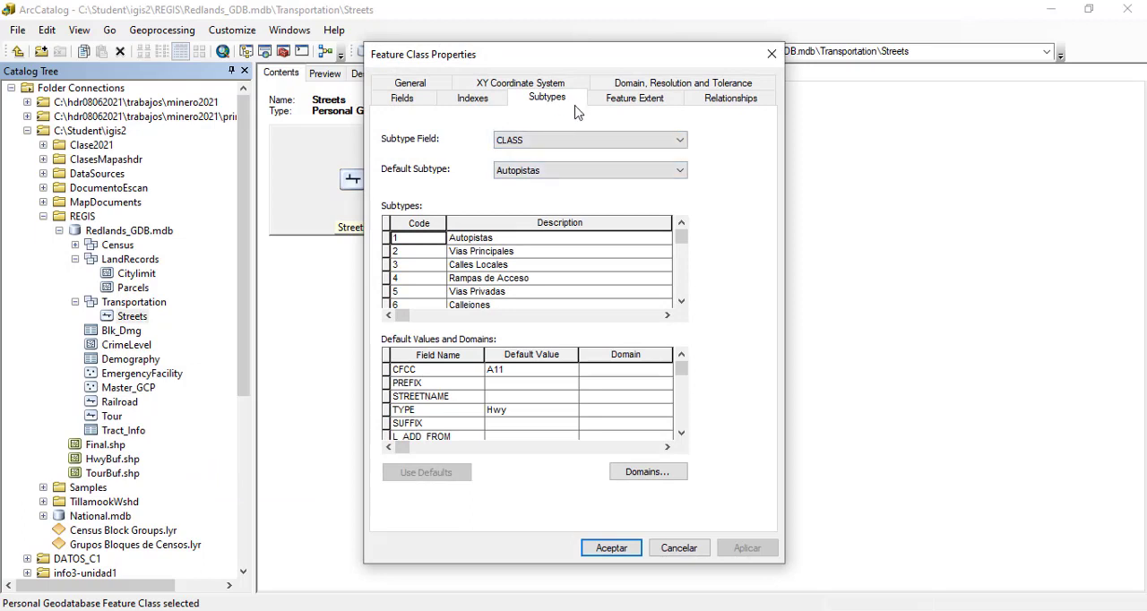
click(386, 238)
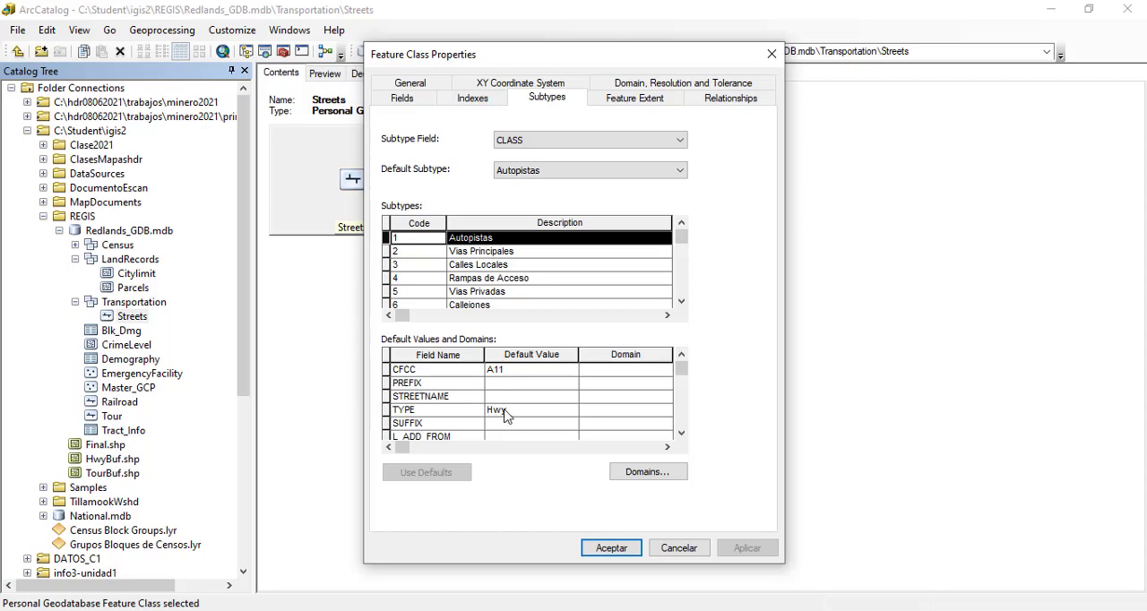
click(389, 250)
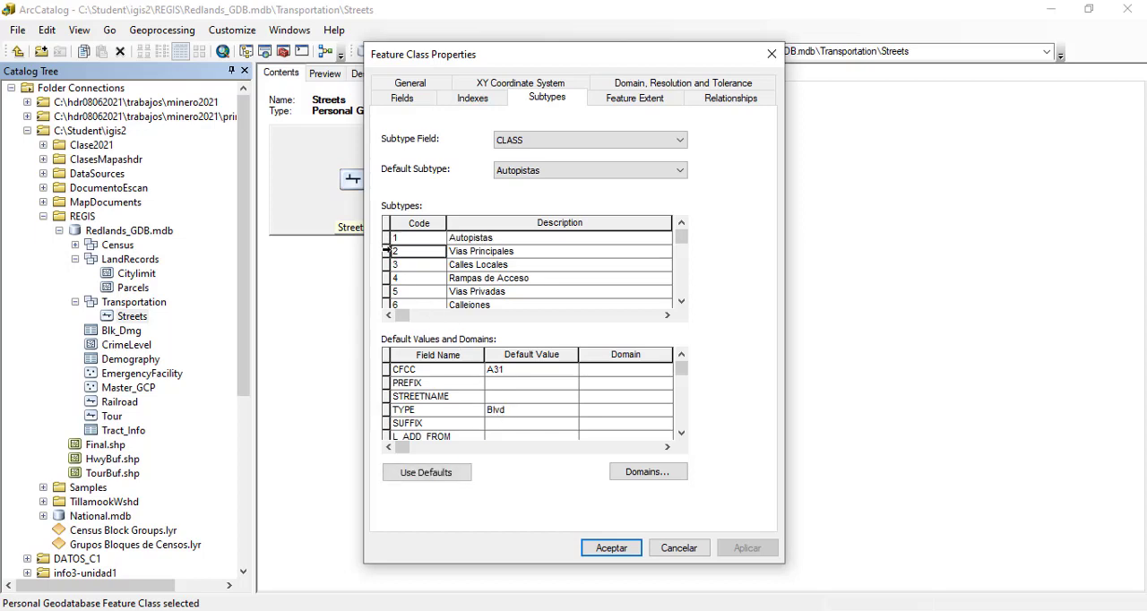
click(387, 252)
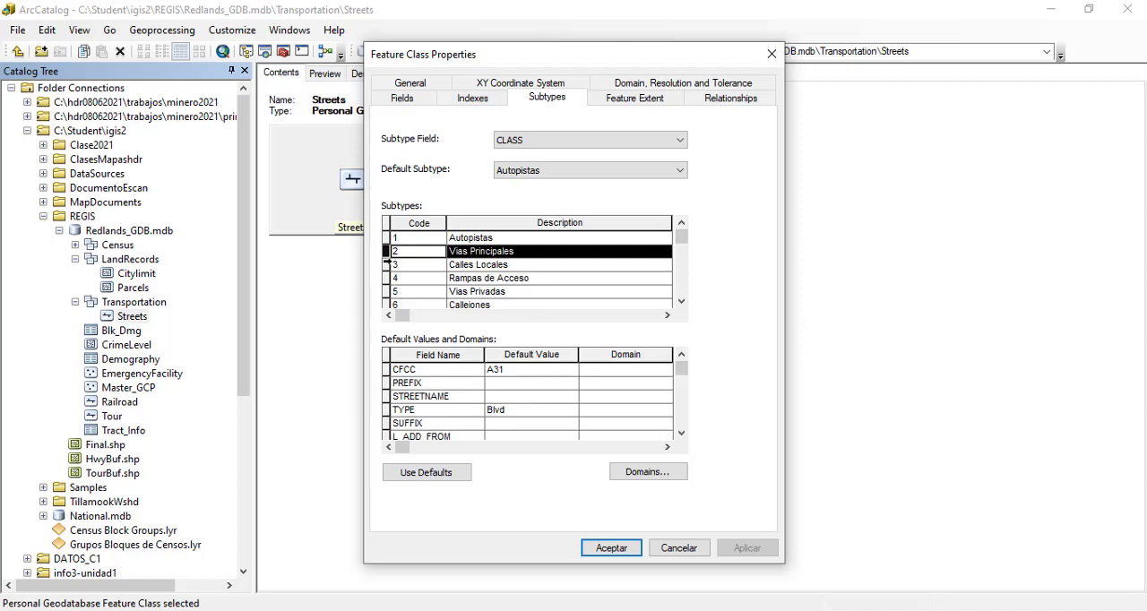
Step: Select Local Types as the TYPE field's domain for the Calles Locales subtype of Streets, and review that domain's definition
click(386, 264)
click(387, 265)
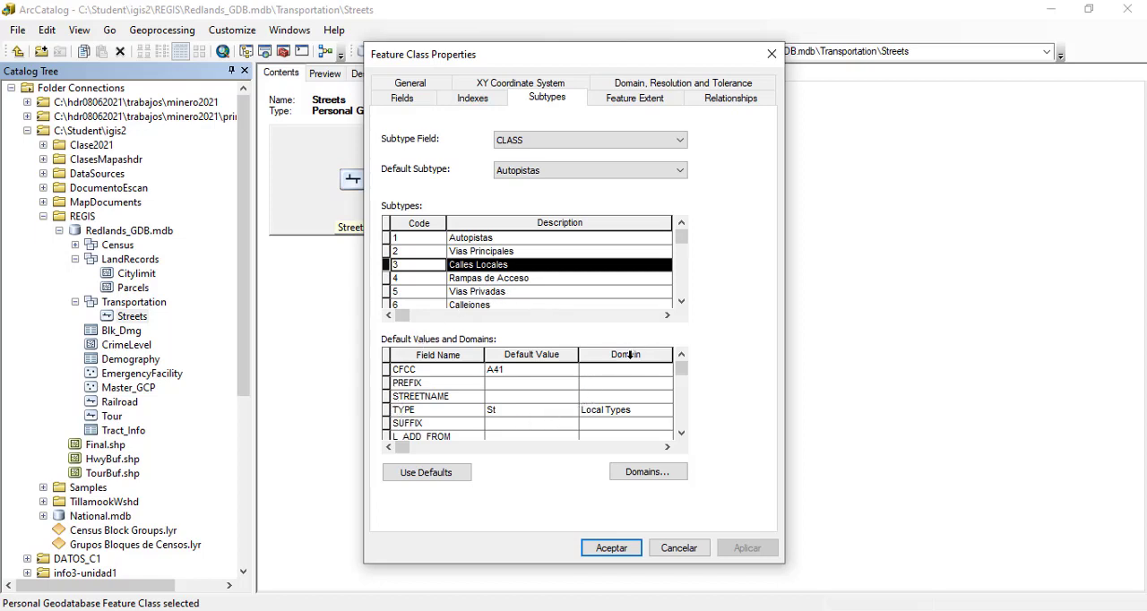
click(626, 412)
click(627, 414)
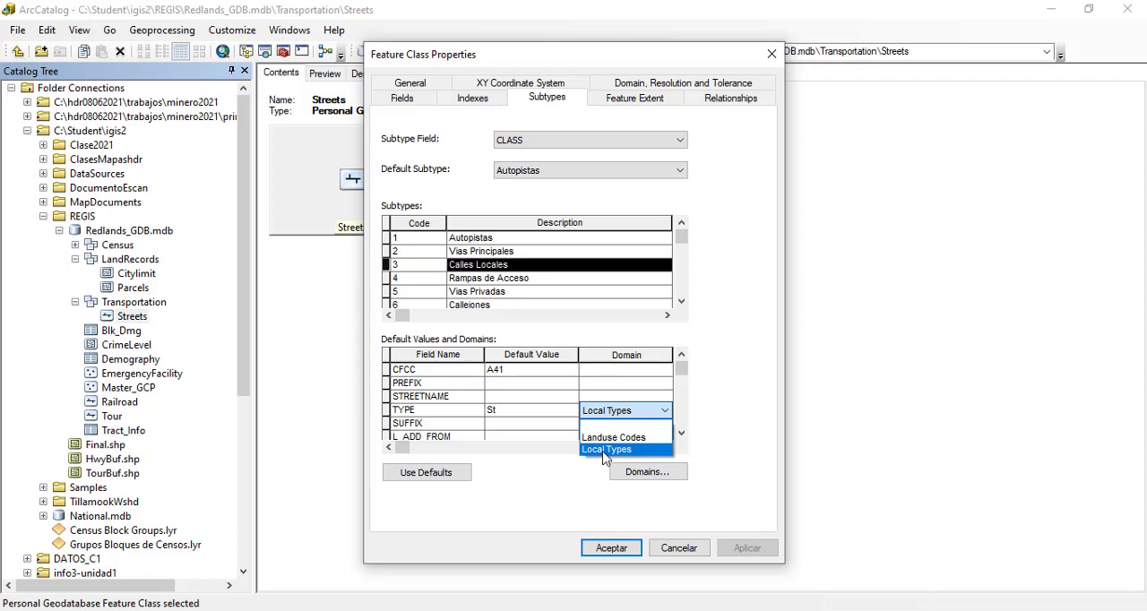
click(605, 449)
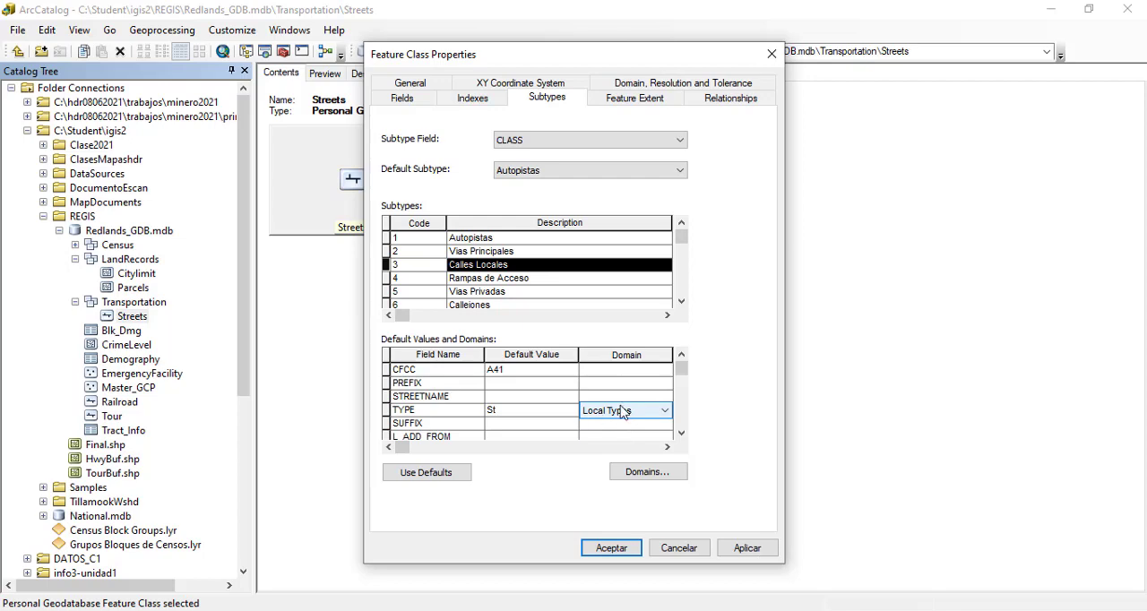
click(638, 473)
click(451, 167)
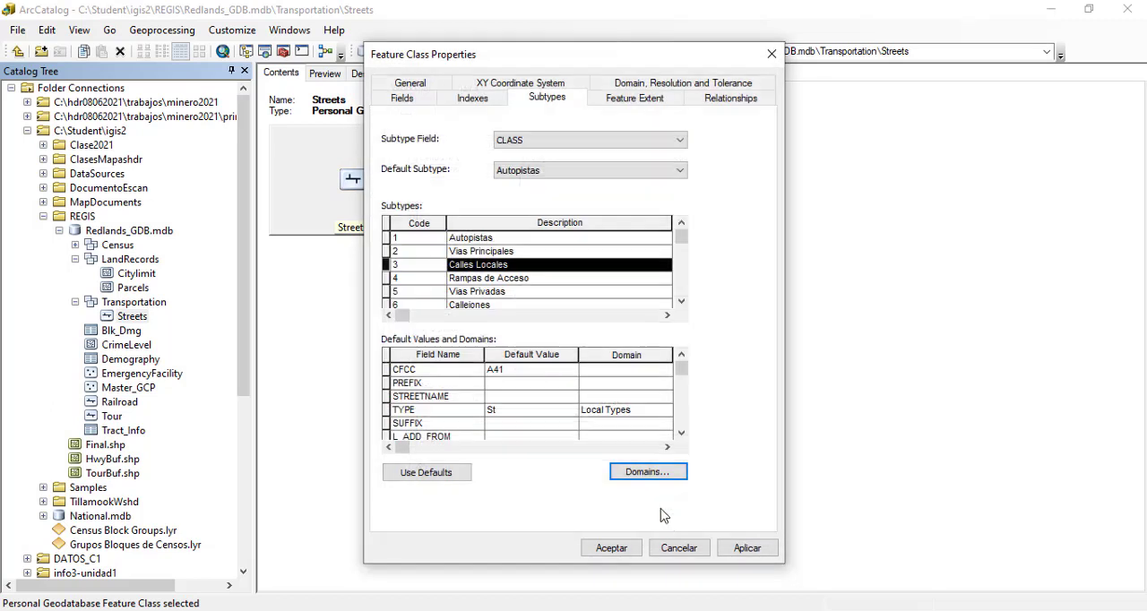
Step: Check which domains are available for the TYPE field of the Vias Principales subtype, leaving the field without a domain
click(666, 524)
click(395, 251)
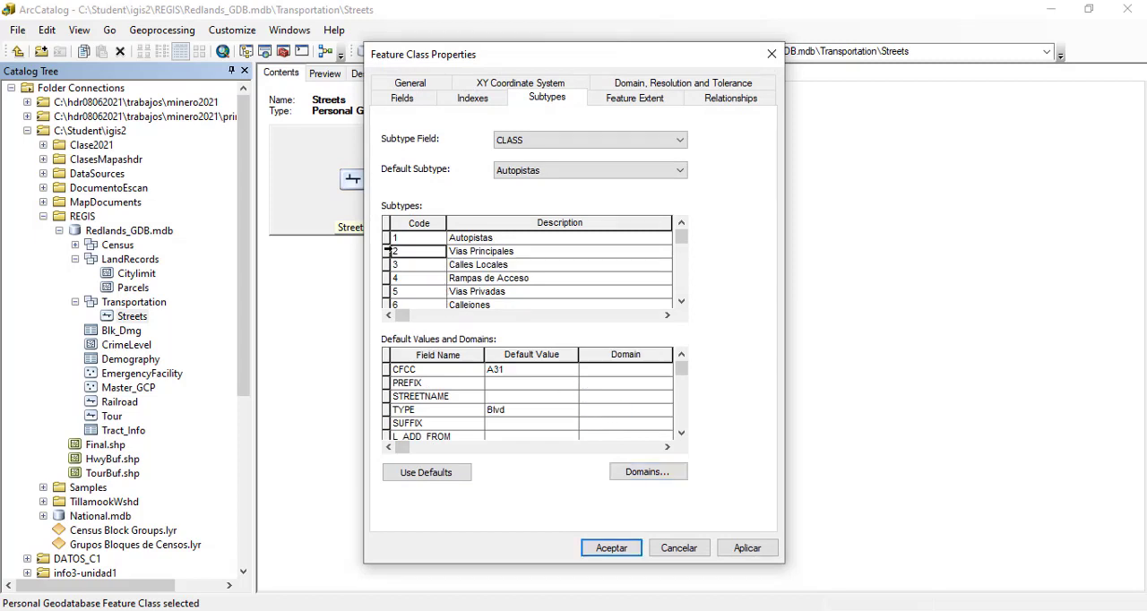
click(627, 412)
click(627, 412)
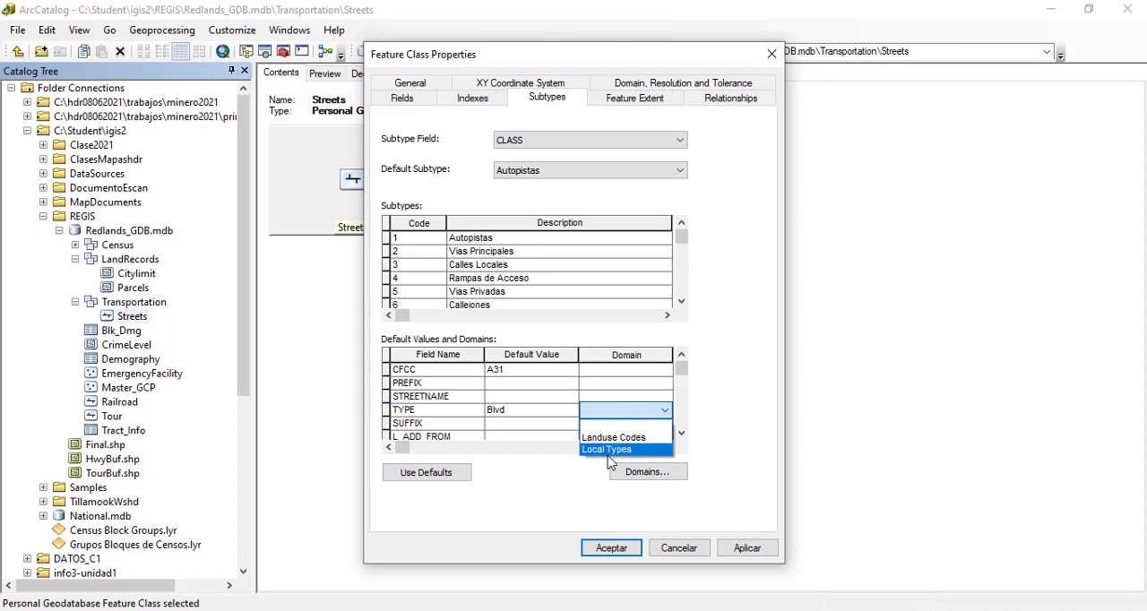
click(611, 413)
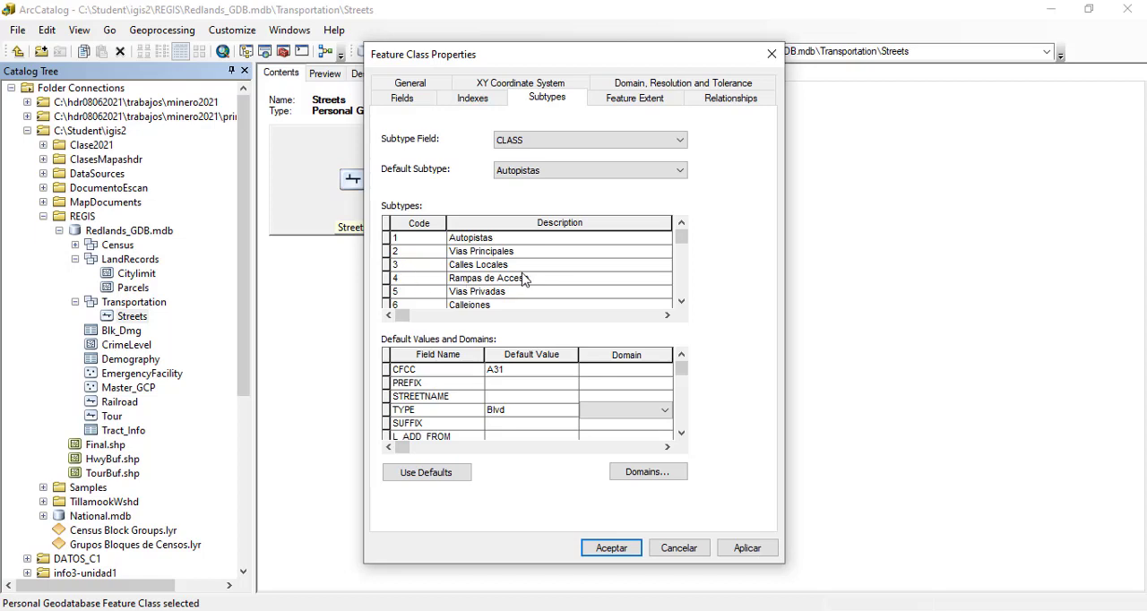
Step: Assign Local Types as the TYPE field's domain for the Calles Locales subtype and accept the Streets feature class properties
click(392, 266)
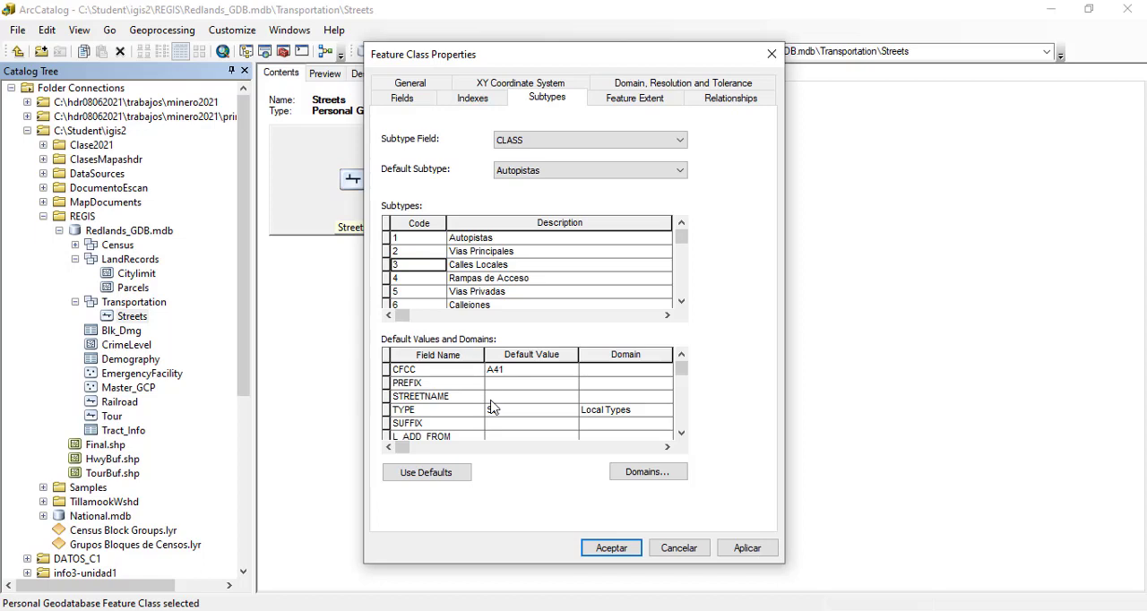
click(615, 416)
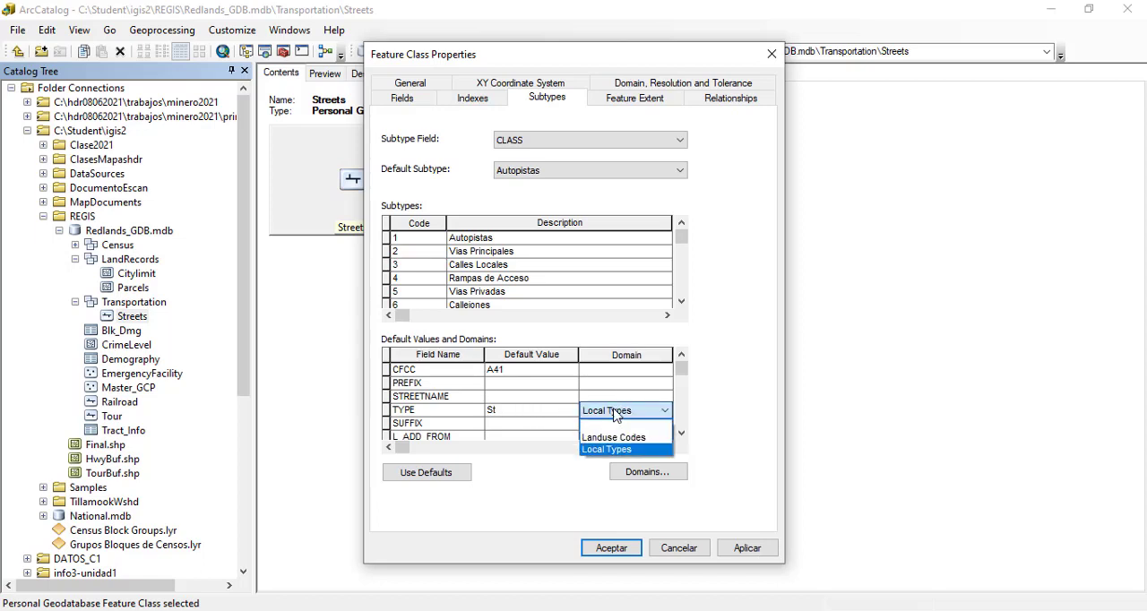
click(615, 456)
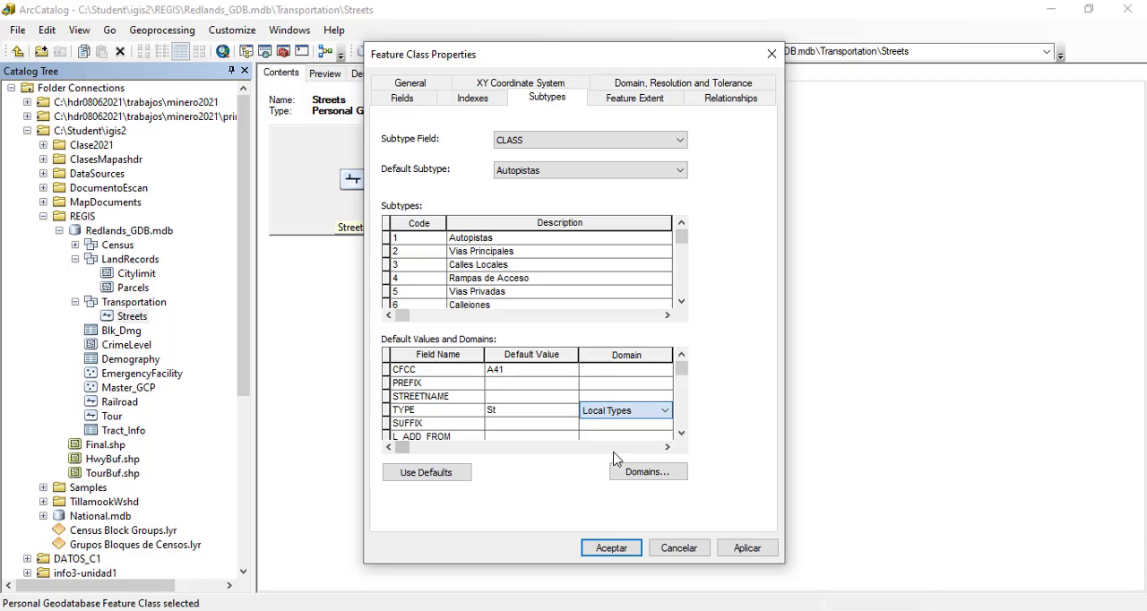
click(611, 548)
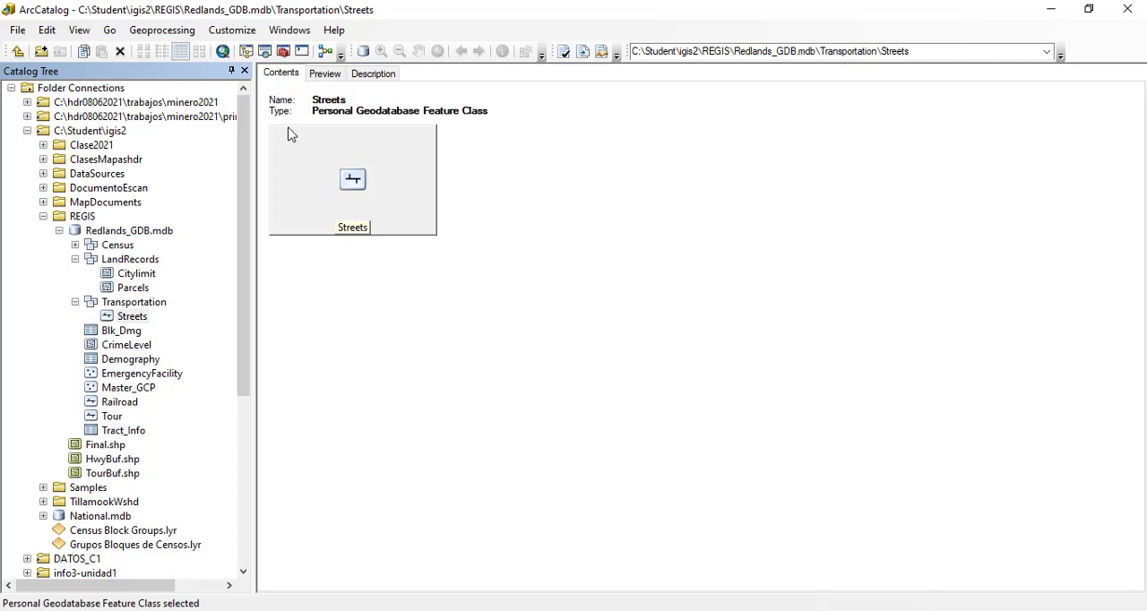
Step: Launch ArcMap with a blank map and add the LandRecords dataset and the Streets feature class from Redlands_GDB
click(223, 52)
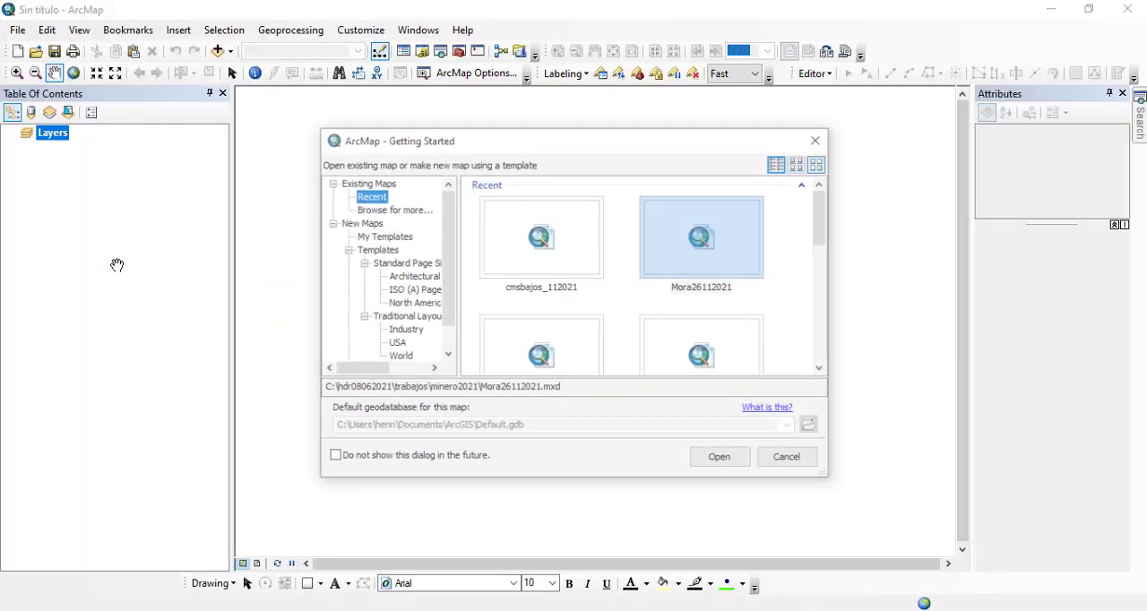
click(800, 461)
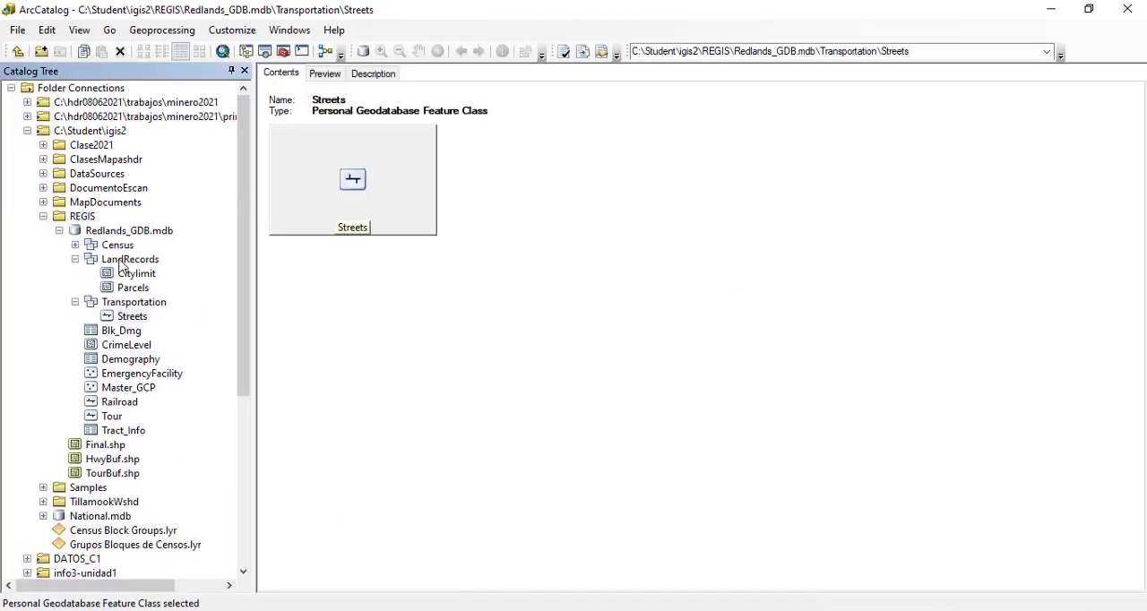
click(126, 260)
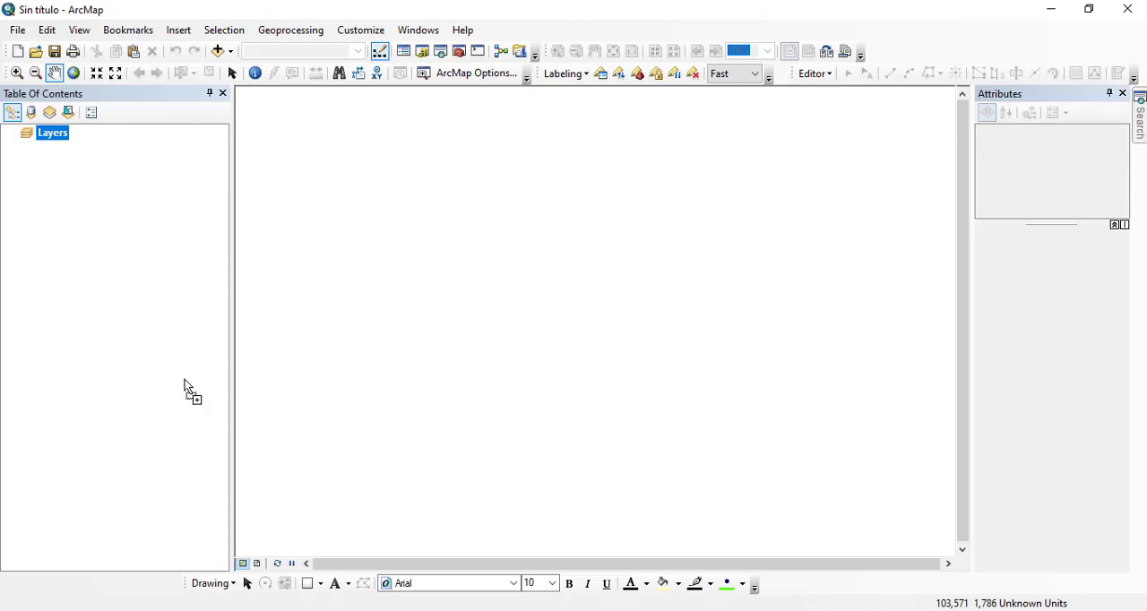
drag(185, 379, 120, 362)
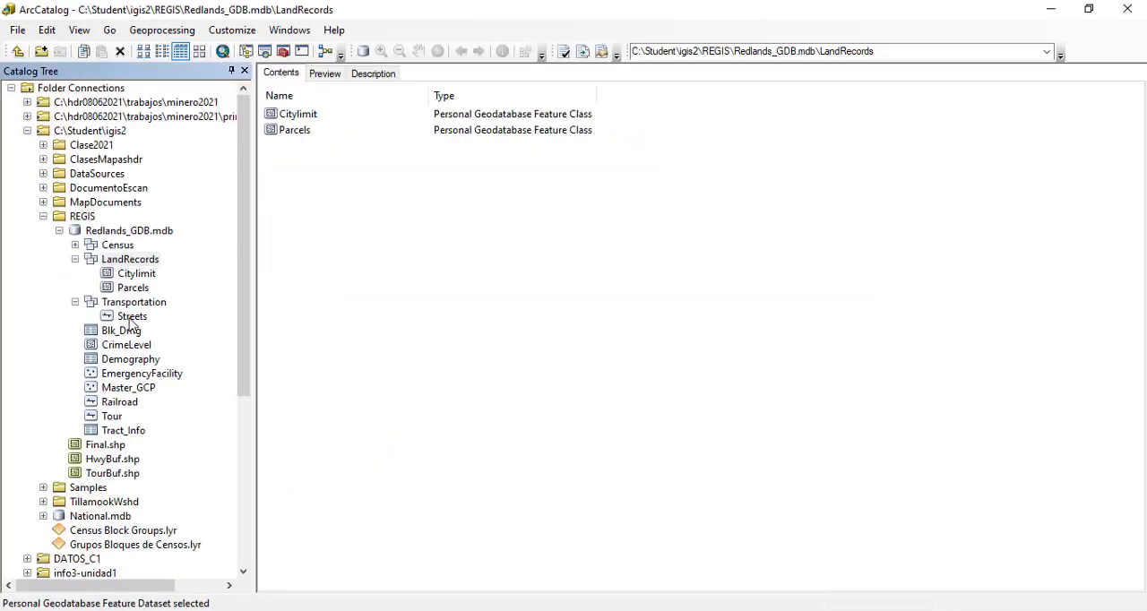
click(132, 318)
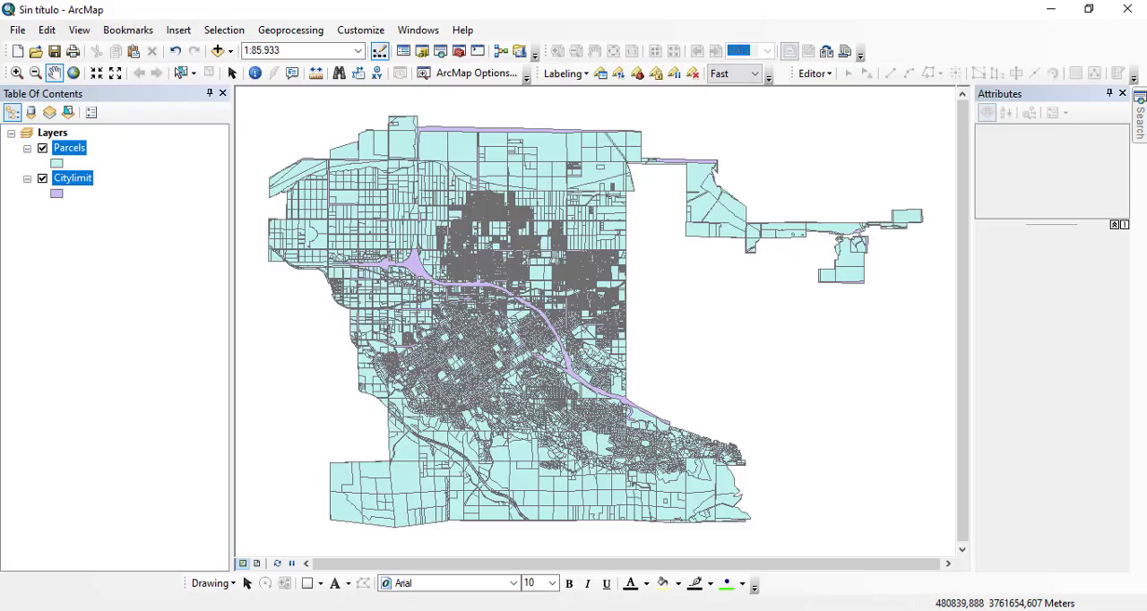
drag(36, 268, 21, 333)
Step: Leave only the Parcels layer displayed and start an edit session on the map
click(42, 178)
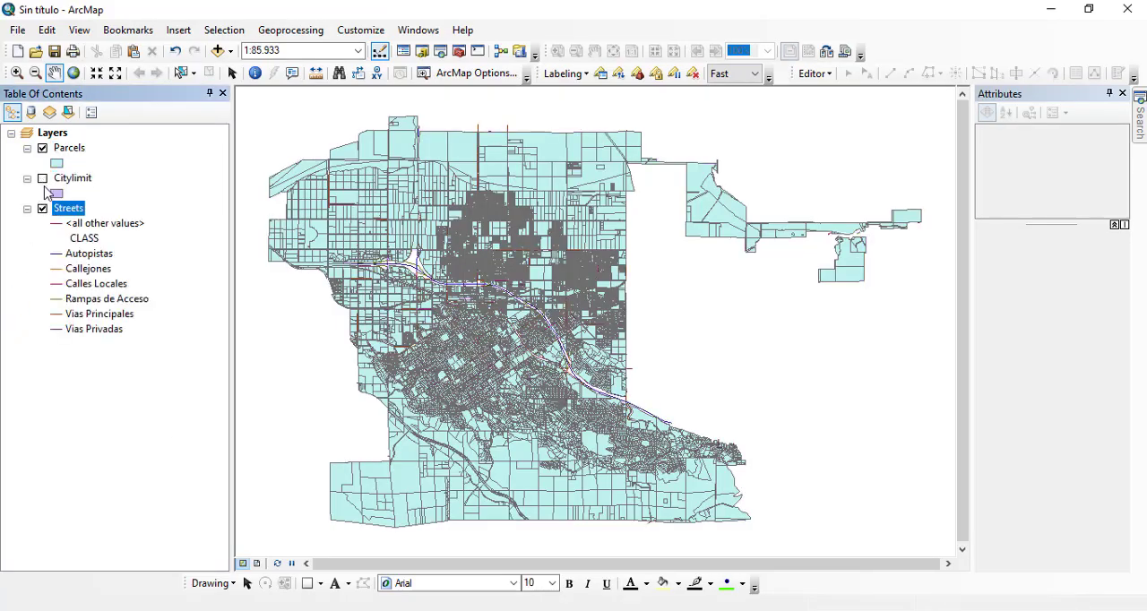
click(16, 73)
drag(365, 193, 439, 243)
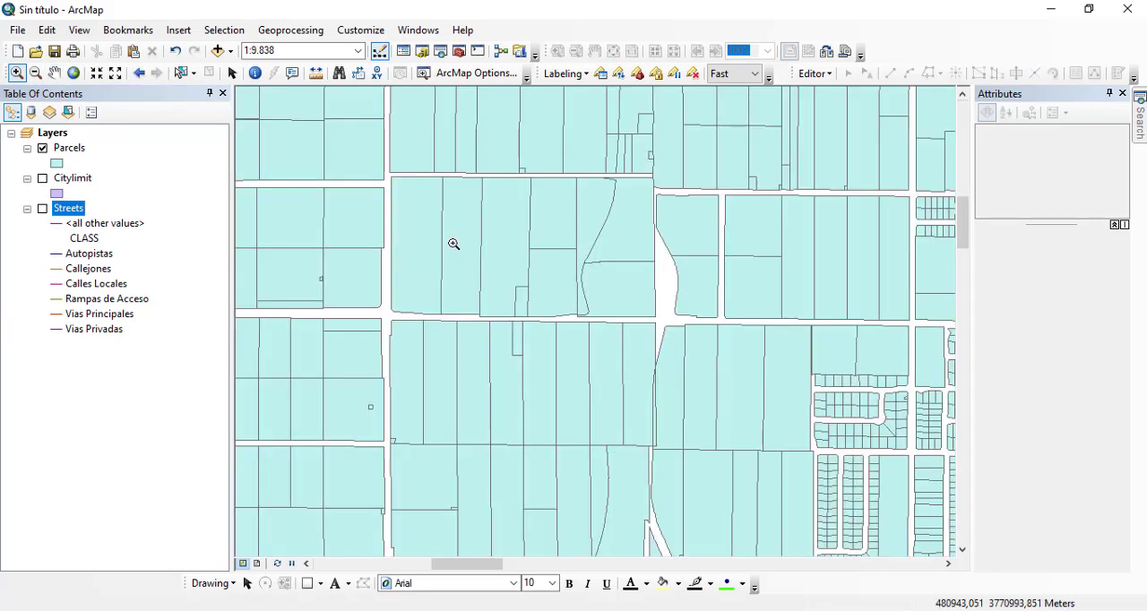
drag(299, 131, 551, 373)
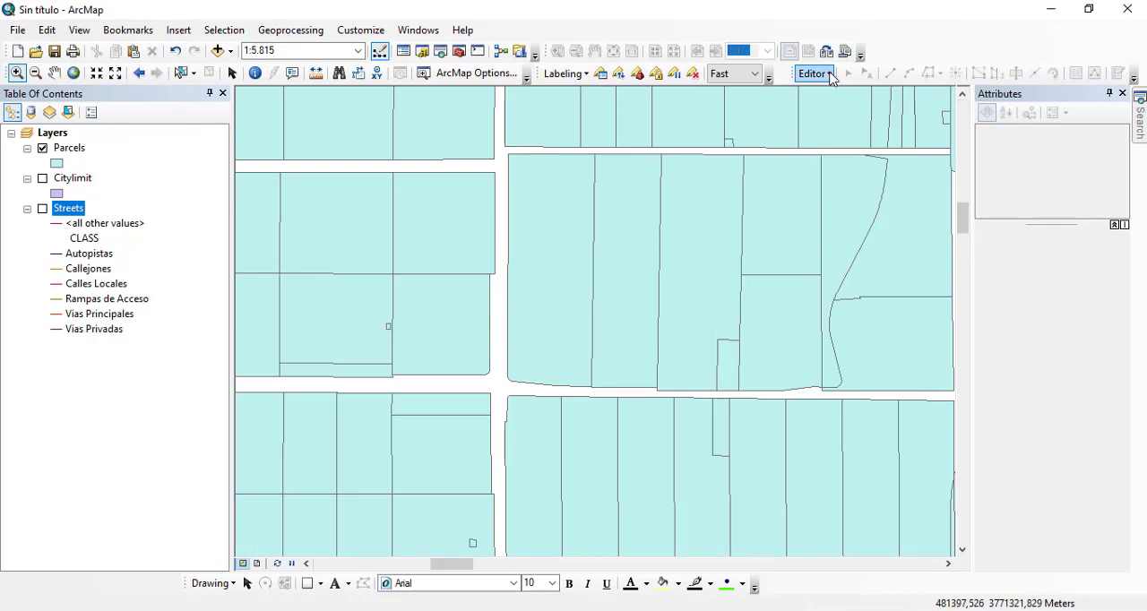
click(815, 73)
click(834, 93)
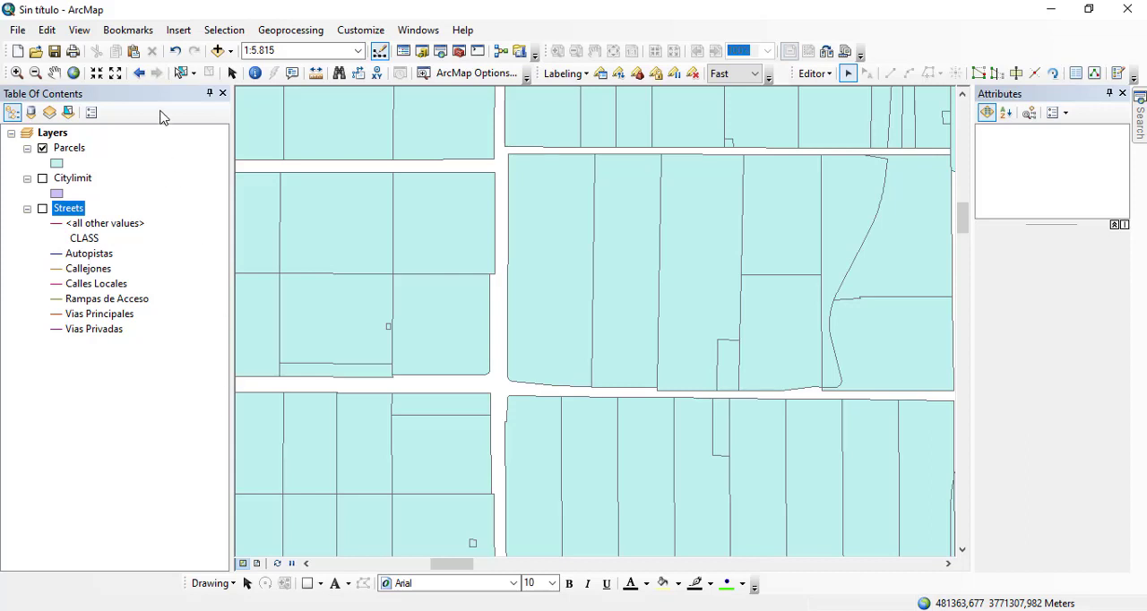
Step: Select the tall parcel at the west end of its block and examine the coded values offered for its LU_CODE attribute
click(180, 73)
click(538, 322)
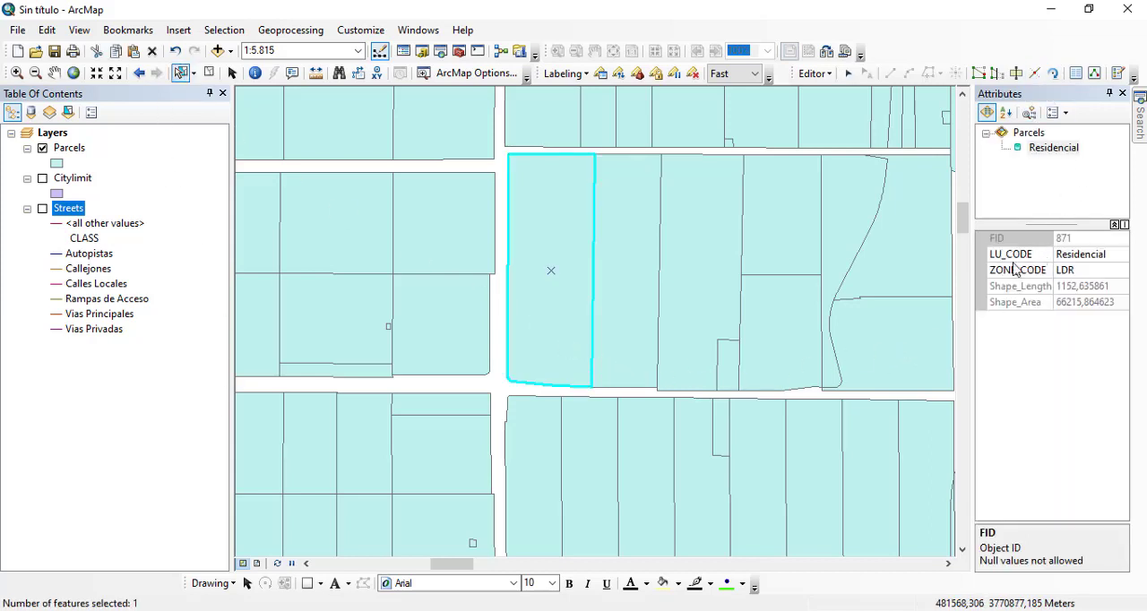
click(1092, 256)
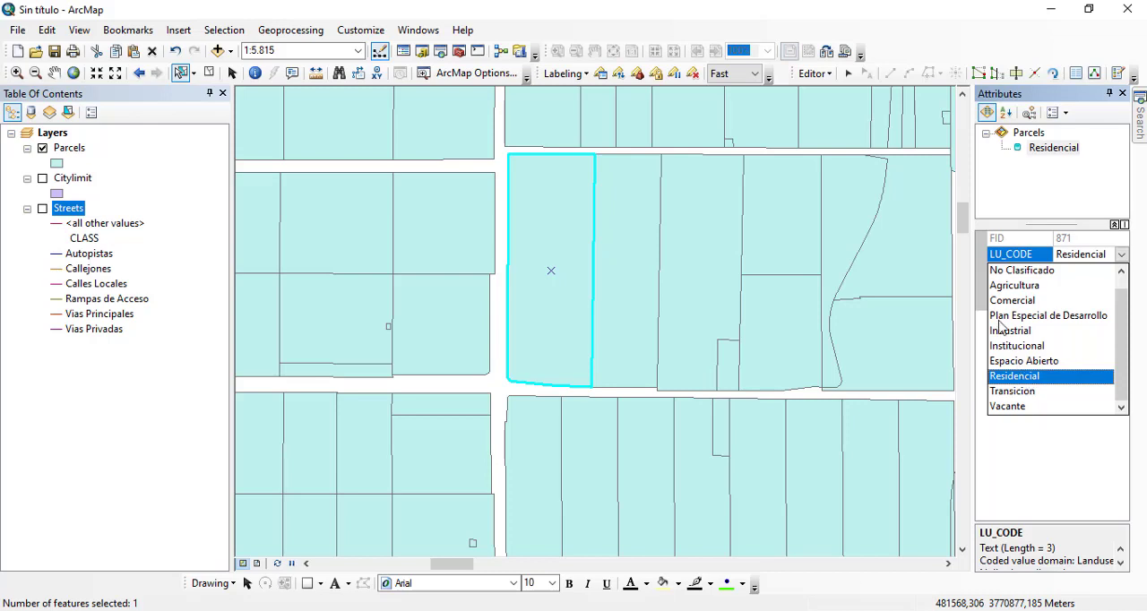
click(968, 259)
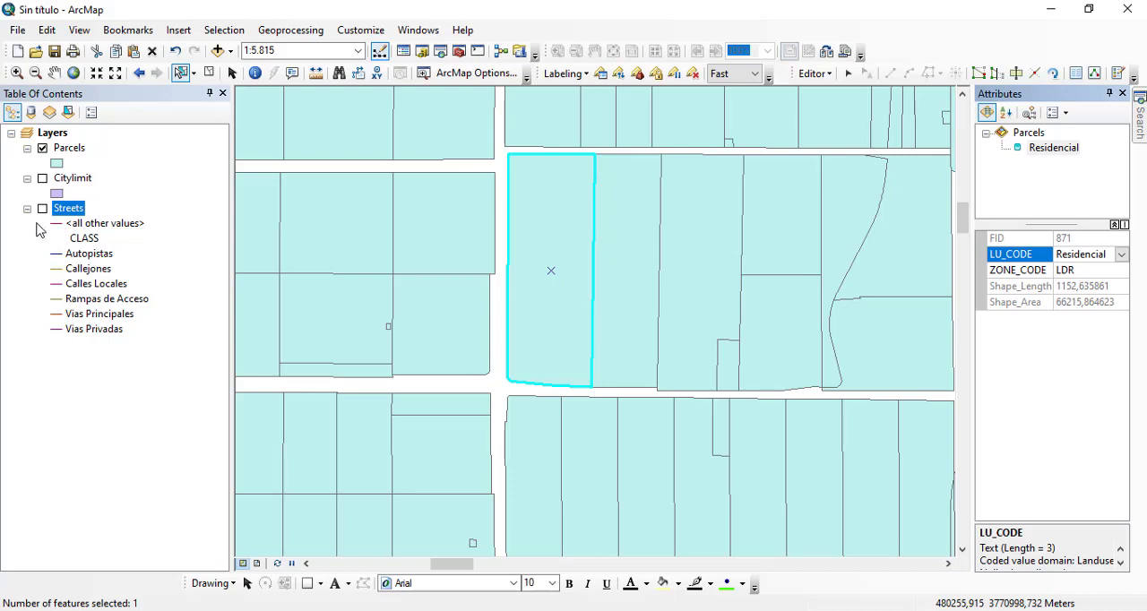
Step: Symbolize the Parcels layer by unique values of the LU_CODE field, adding all values
double_click(69, 149)
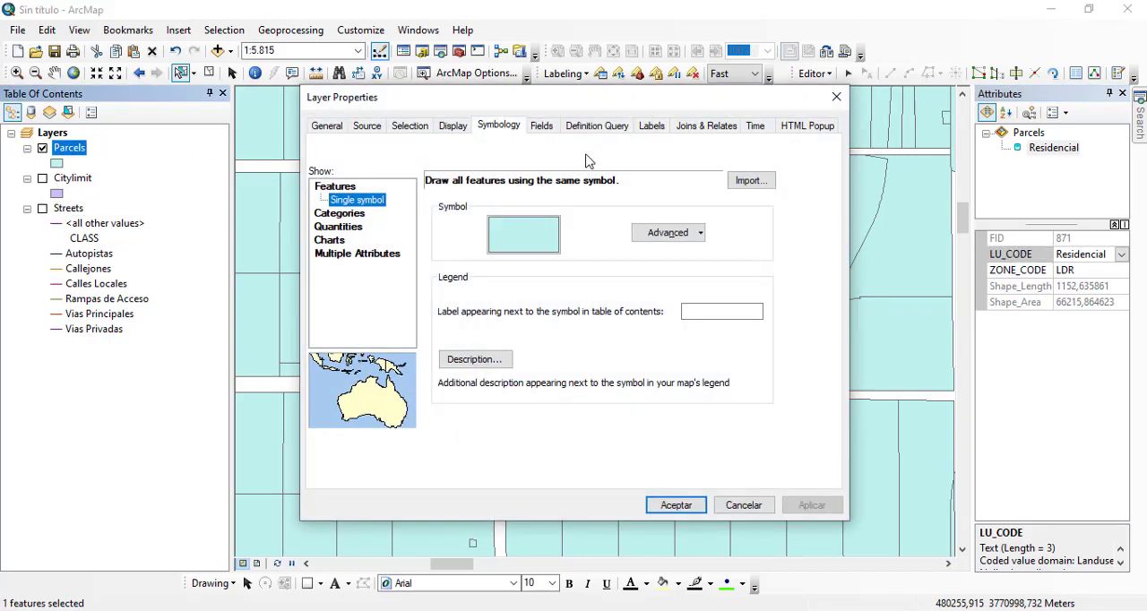
click(329, 215)
click(509, 215)
click(510, 226)
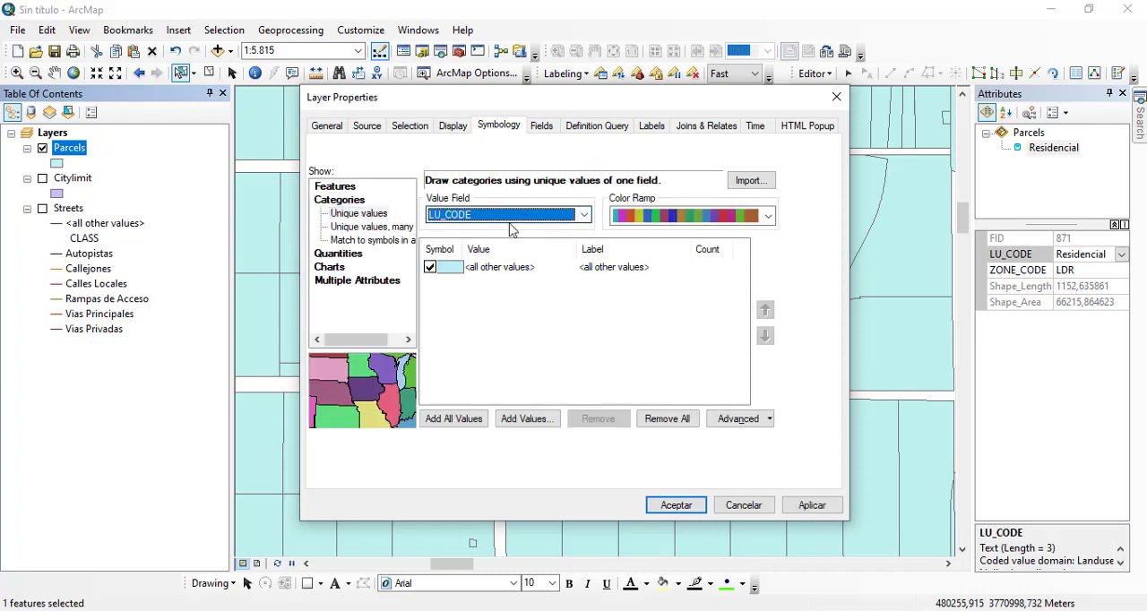
click(444, 422)
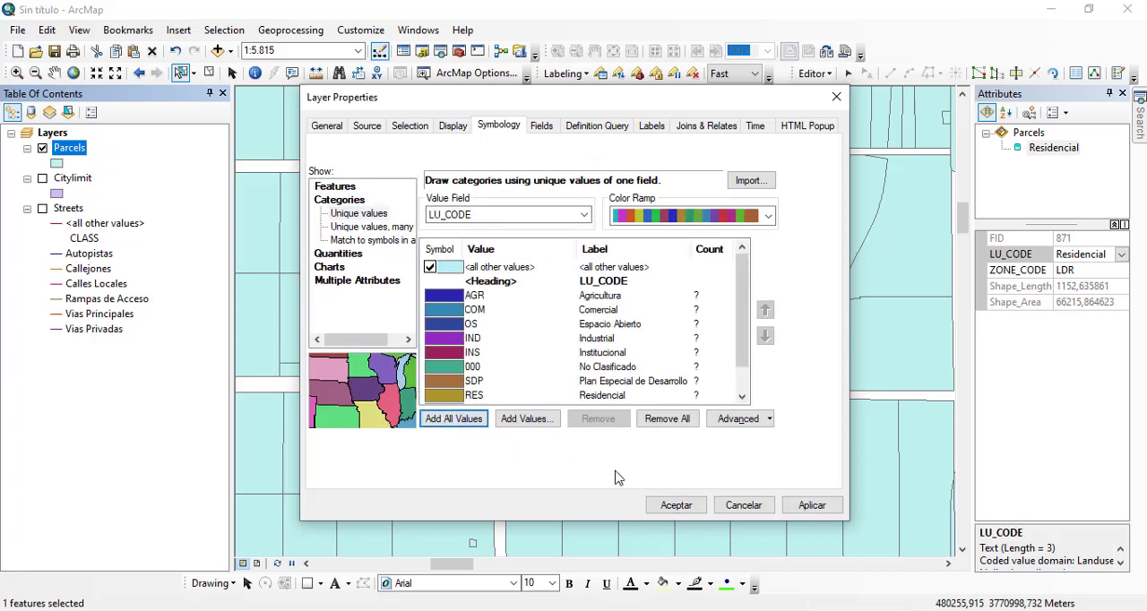
click(811, 506)
click(676, 505)
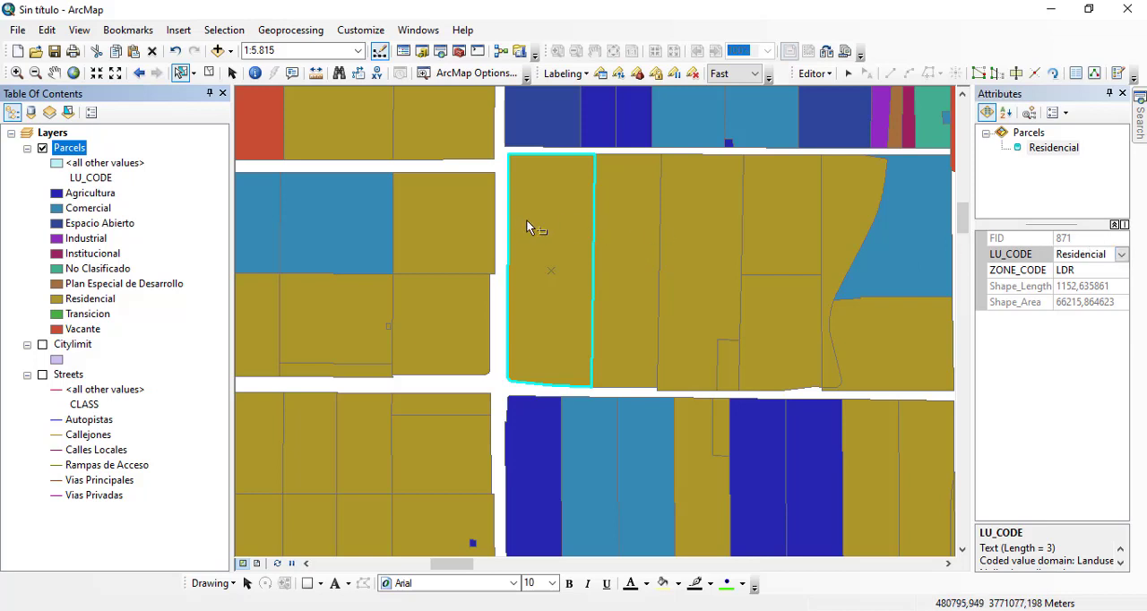
Step: Set the selected parcel's LU_CODE attribute to Comercial
click(1120, 255)
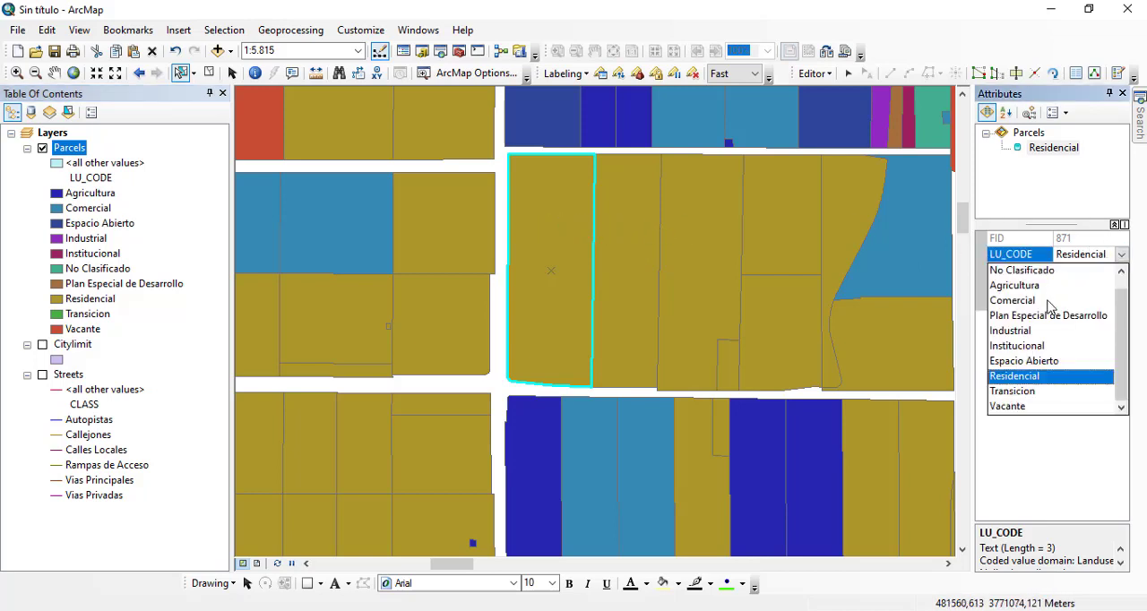
click(1012, 301)
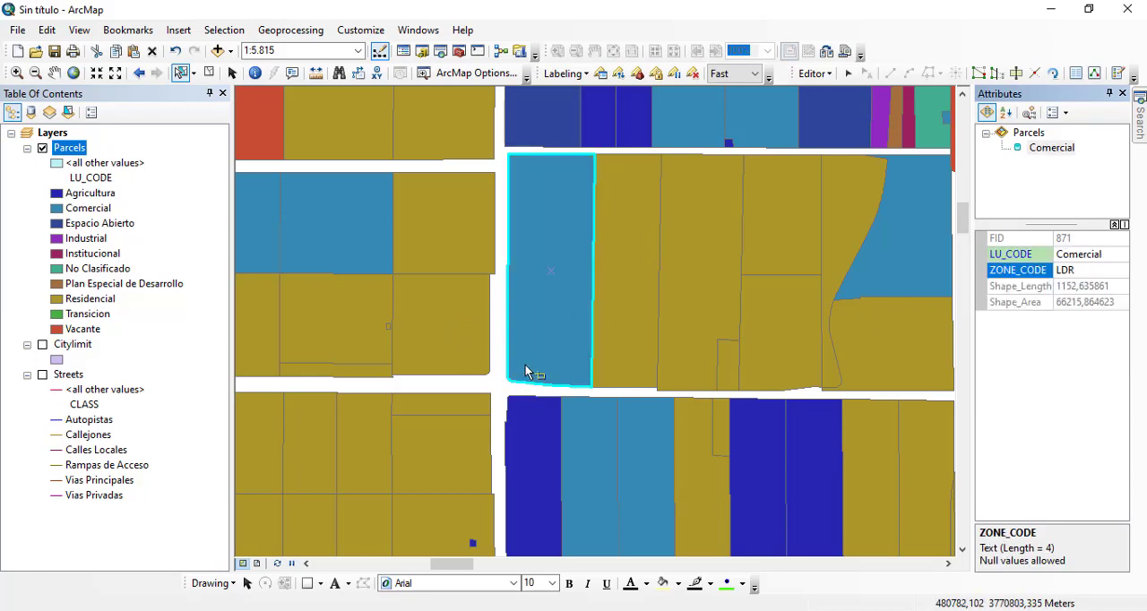
Step: Change the symbol of the Comercial category in the Parcels layer to City Boundaries
click(58, 208)
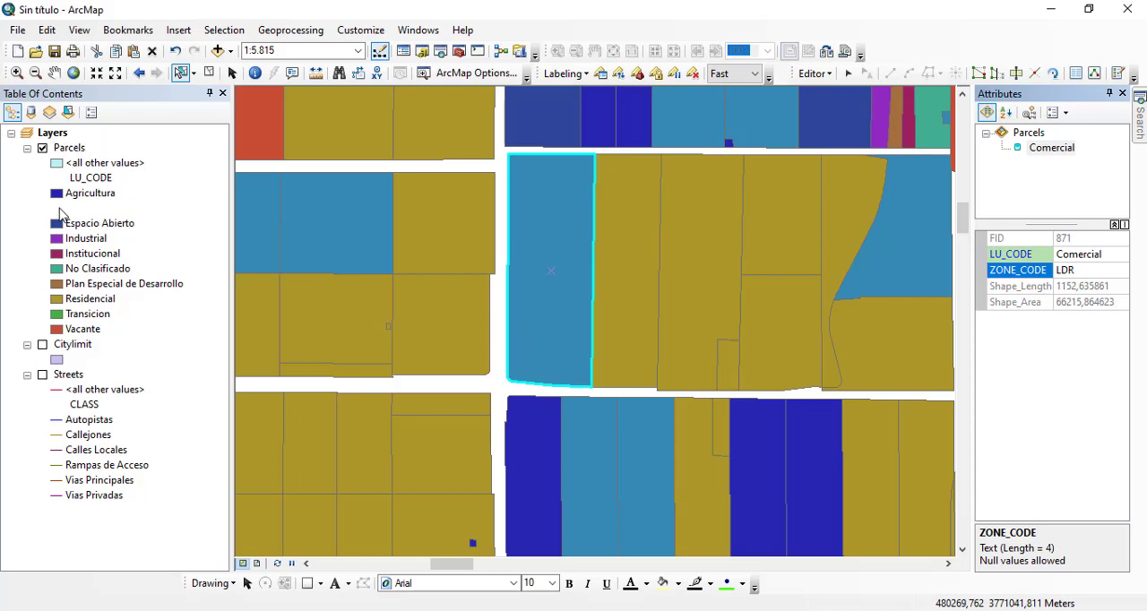
click(277, 232)
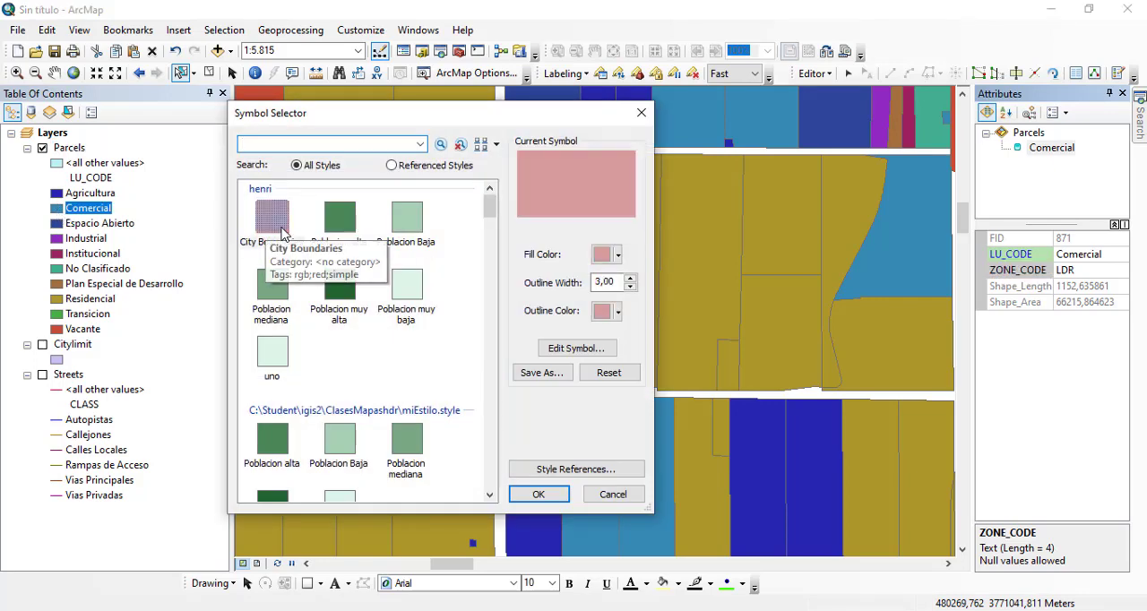
click(536, 494)
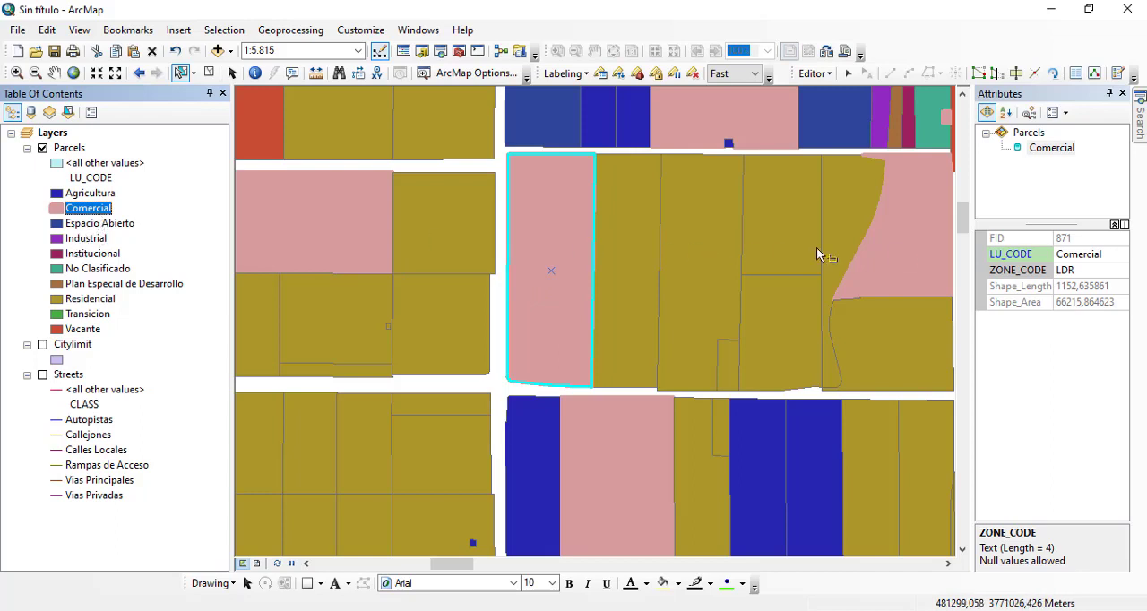
Step: Change the selected parcel's LU_CODE attribute to the Industrial class
click(1100, 258)
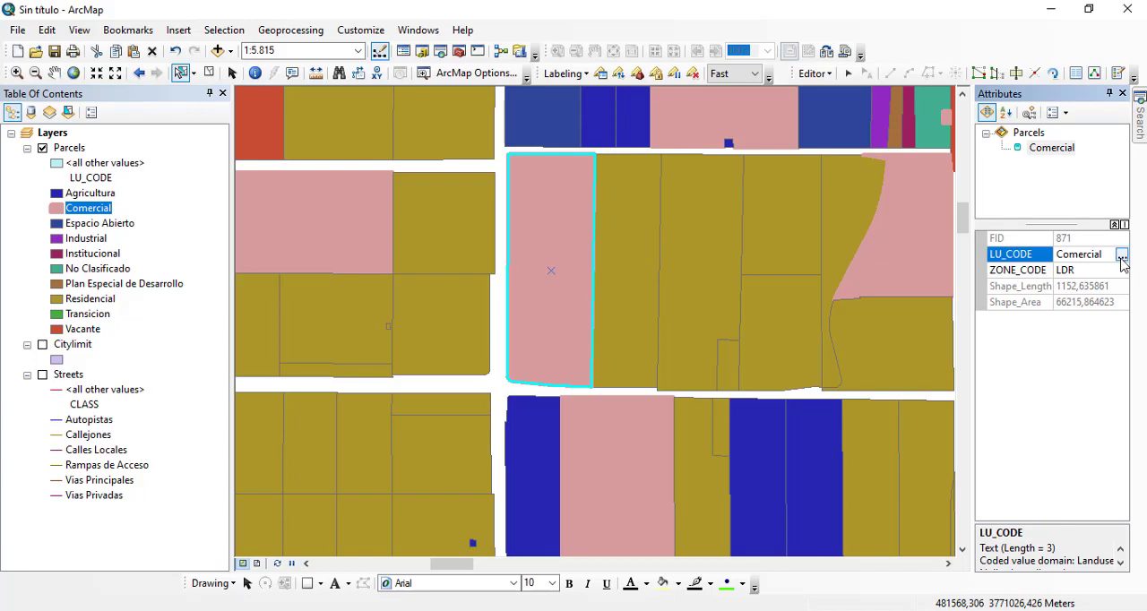
click(1122, 257)
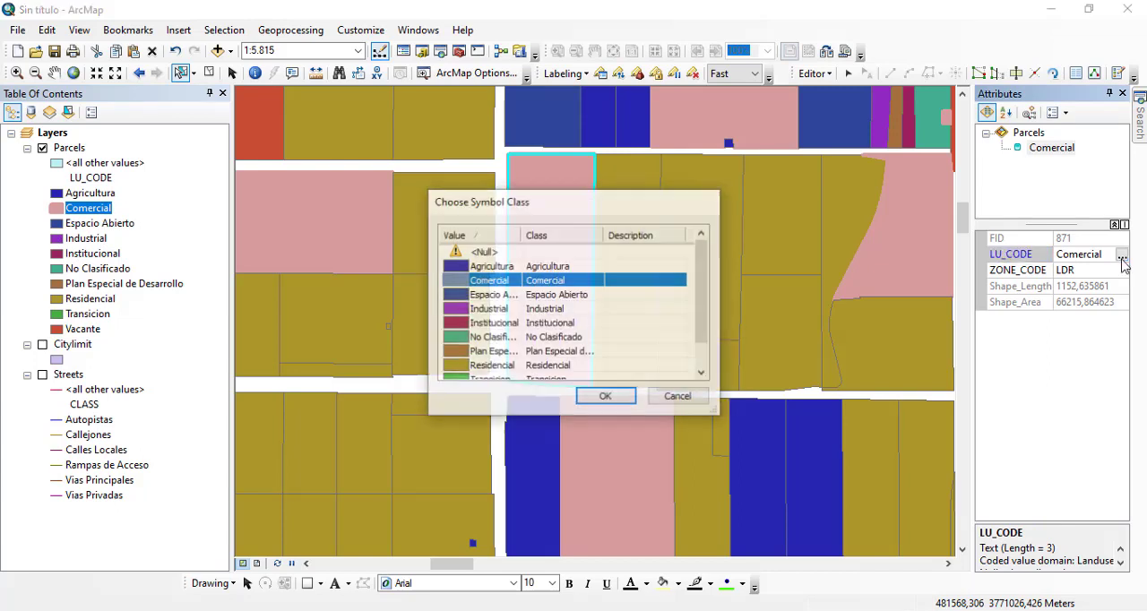
click(498, 309)
click(606, 397)
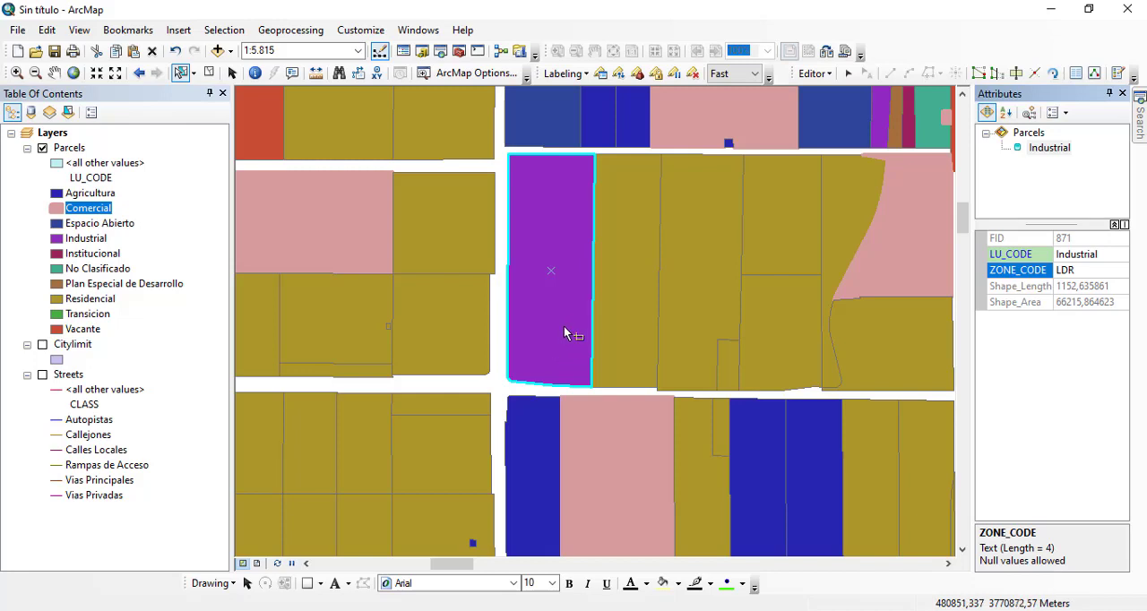
Step: Display the Streets layer instead of Parcels and give its Calles Locales class the City Limits Boundary line symbol
click(42, 148)
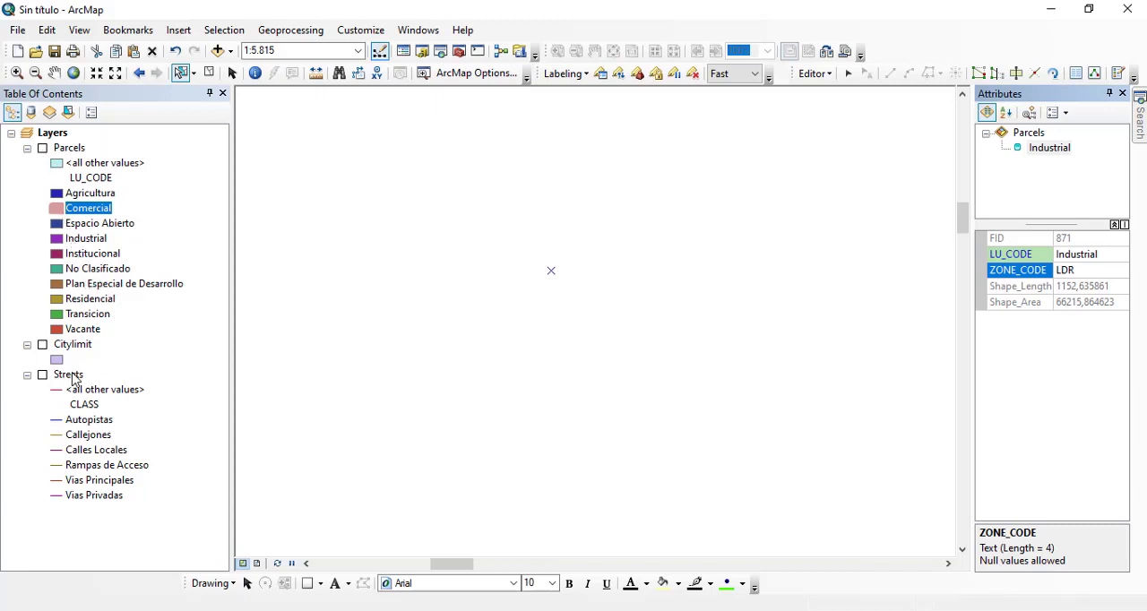
click(42, 375)
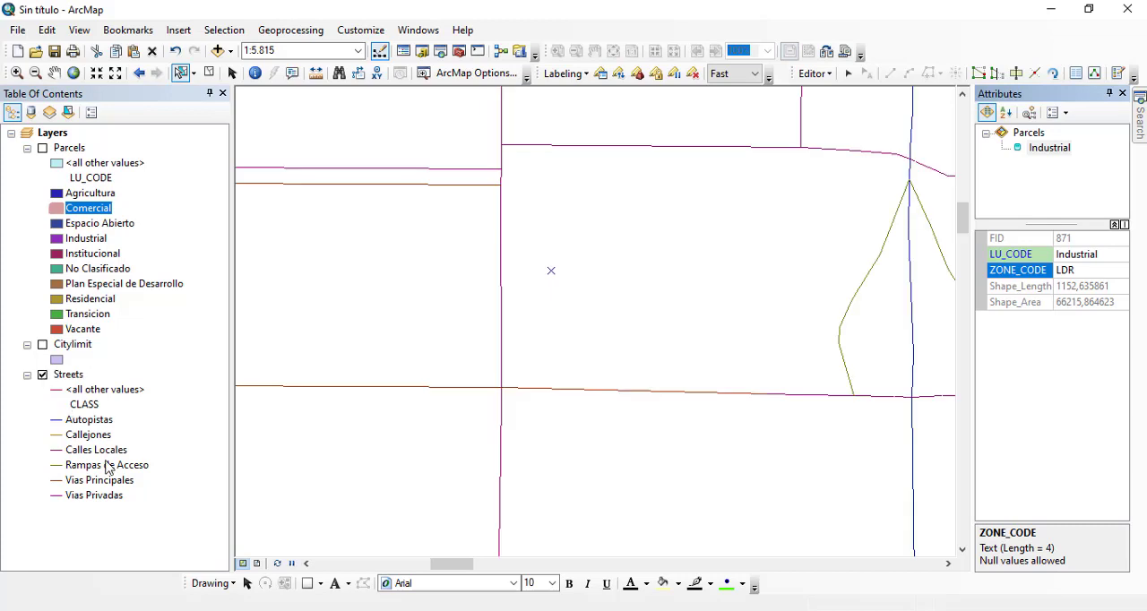
double_click(56, 450)
click(406, 307)
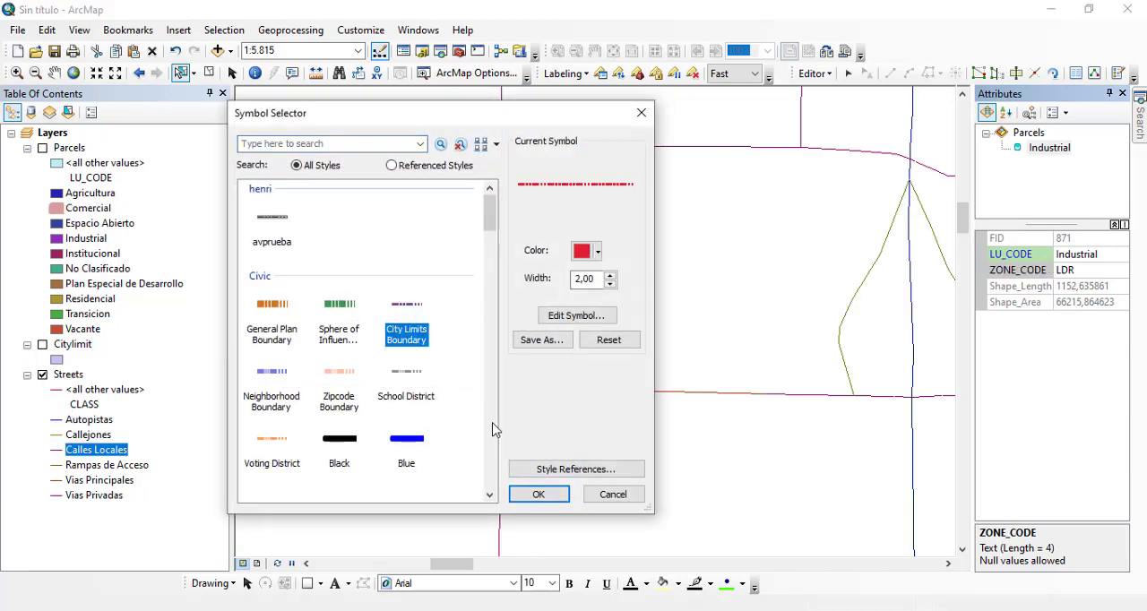
click(539, 494)
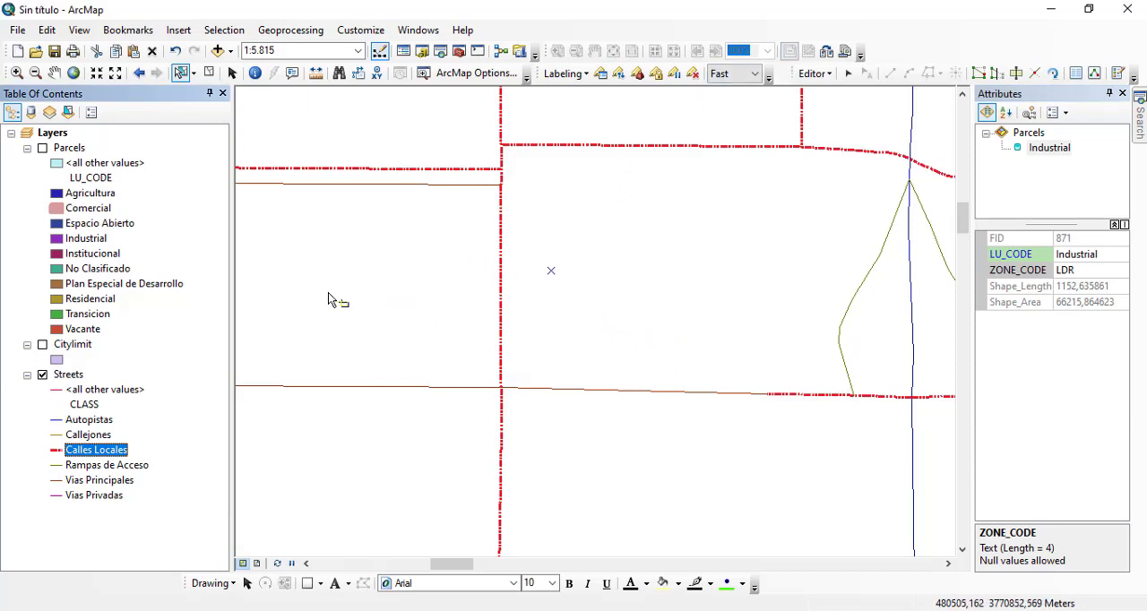
Step: Select a Vias Principales street segment west of the intersection and check how its TYPE attribute can be edited
click(476, 393)
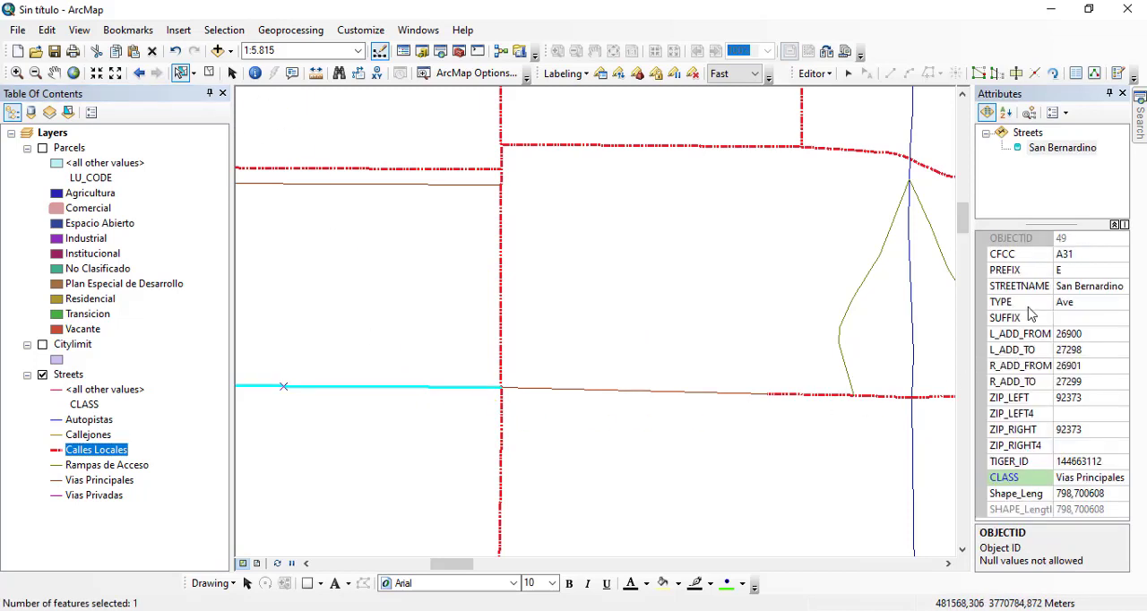
click(1104, 304)
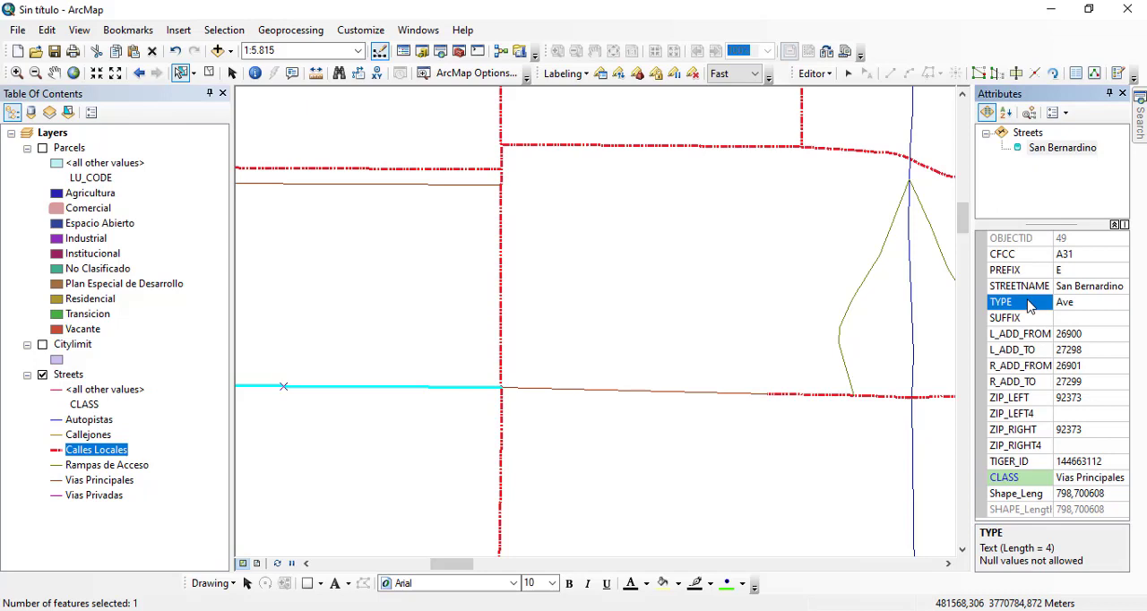
Step: Check how the TYPE, CFCC and STREETNAME attributes of the selected Vias Principales segment accept values
click(1094, 299)
drag(1078, 306, 1049, 309)
click(1032, 305)
click(1014, 310)
click(1105, 255)
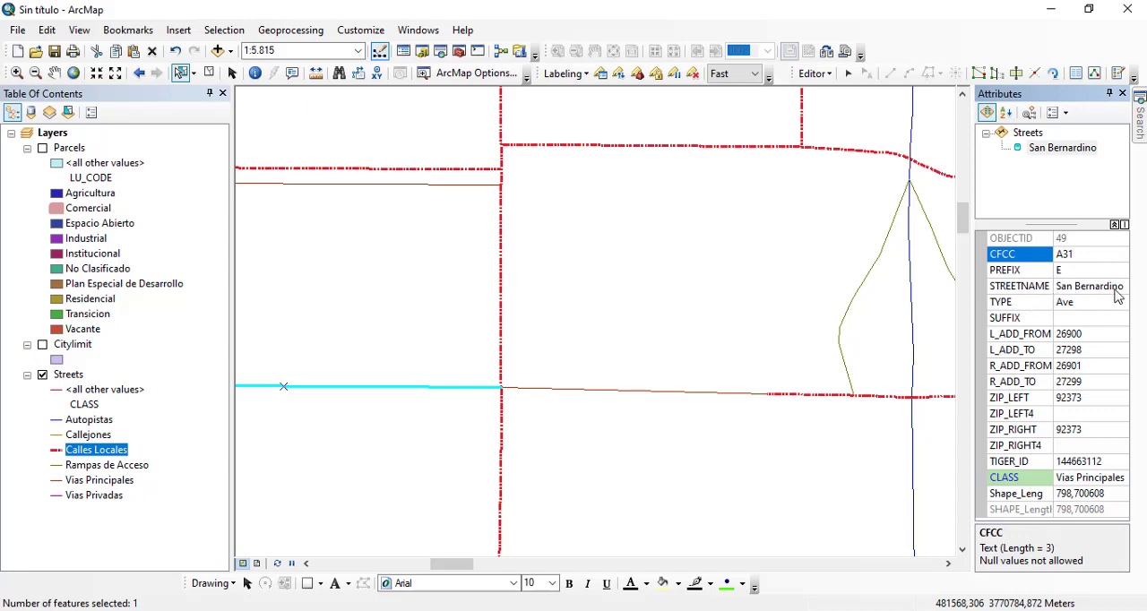
click(1111, 286)
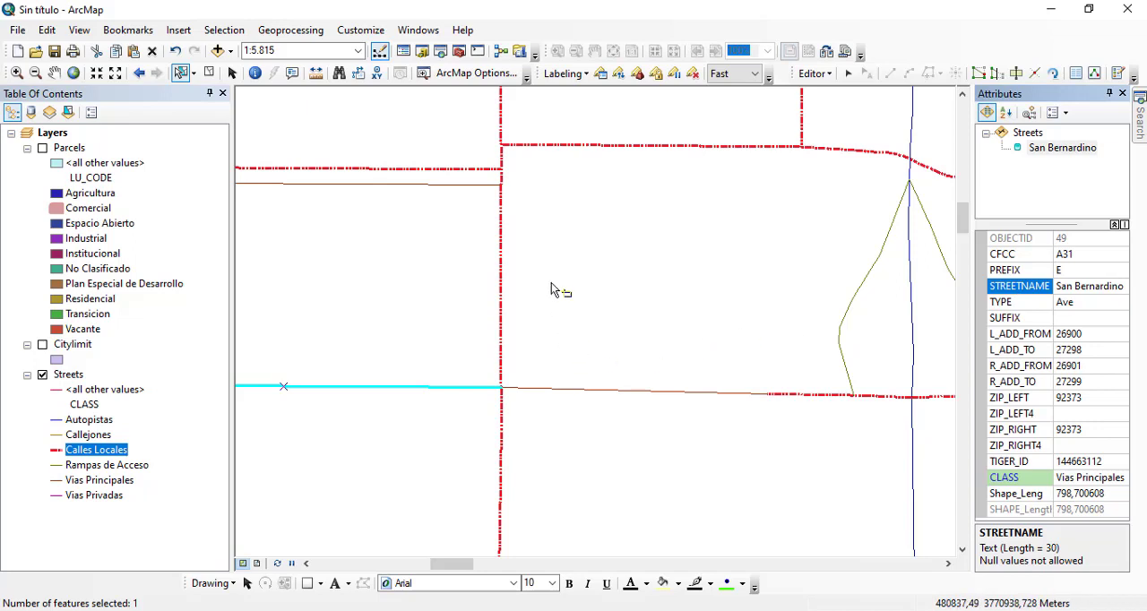
Step: Select the vertical Alabama segment in the Calles Locales class and inspect the domain choices for its TYPE attribute
click(501, 319)
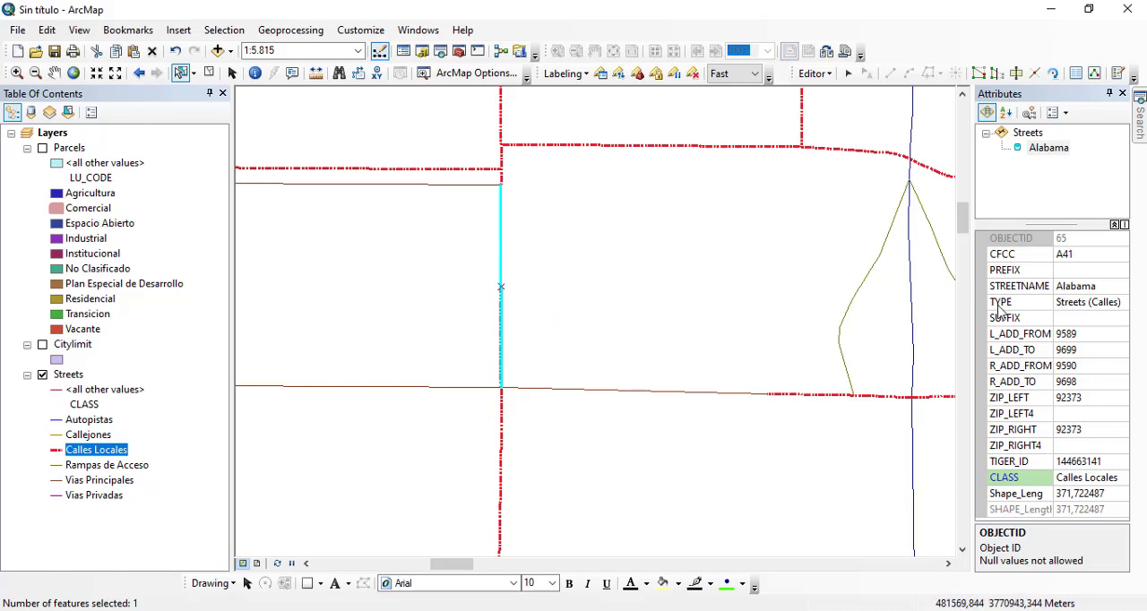
click(1115, 311)
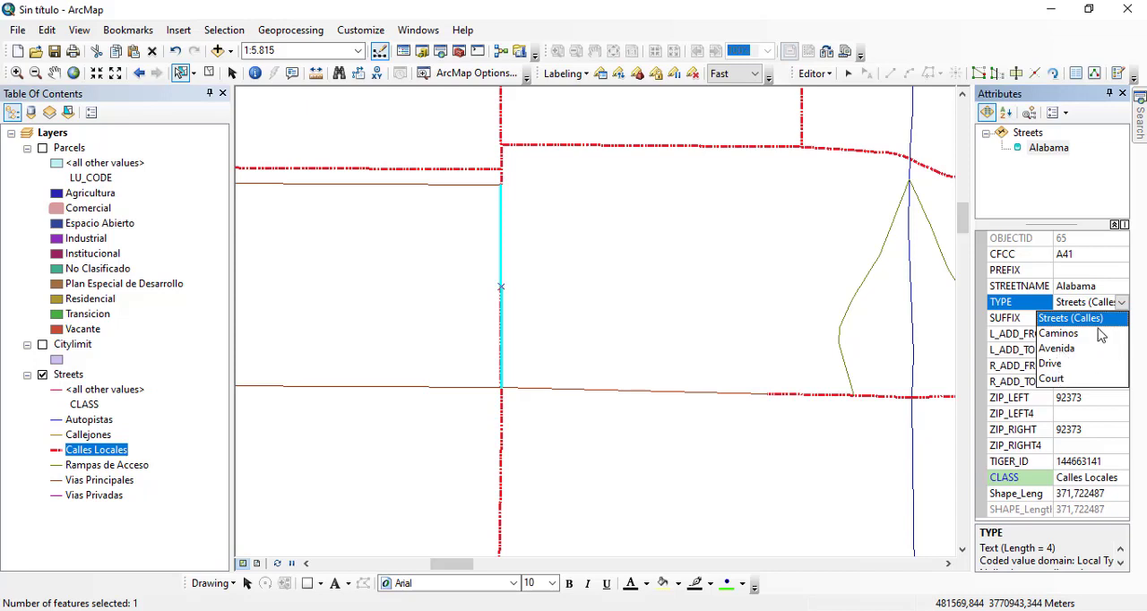
click(443, 392)
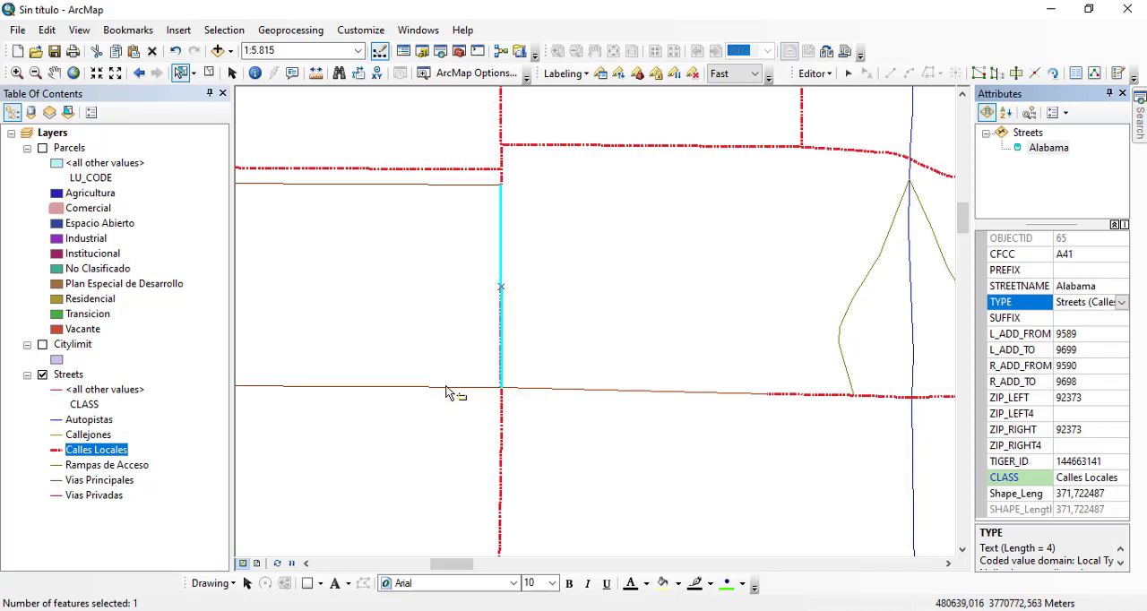
Step: Select the San Bernardino segment west of the intersection and set its TYPE attribute to the free text sasa
click(449, 389)
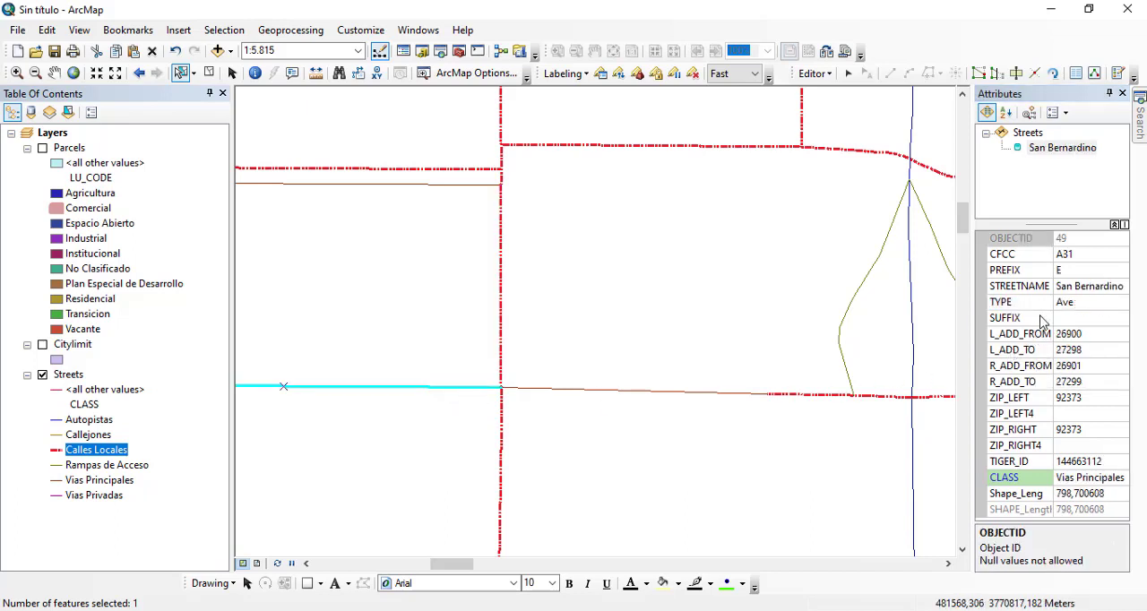
click(1101, 305)
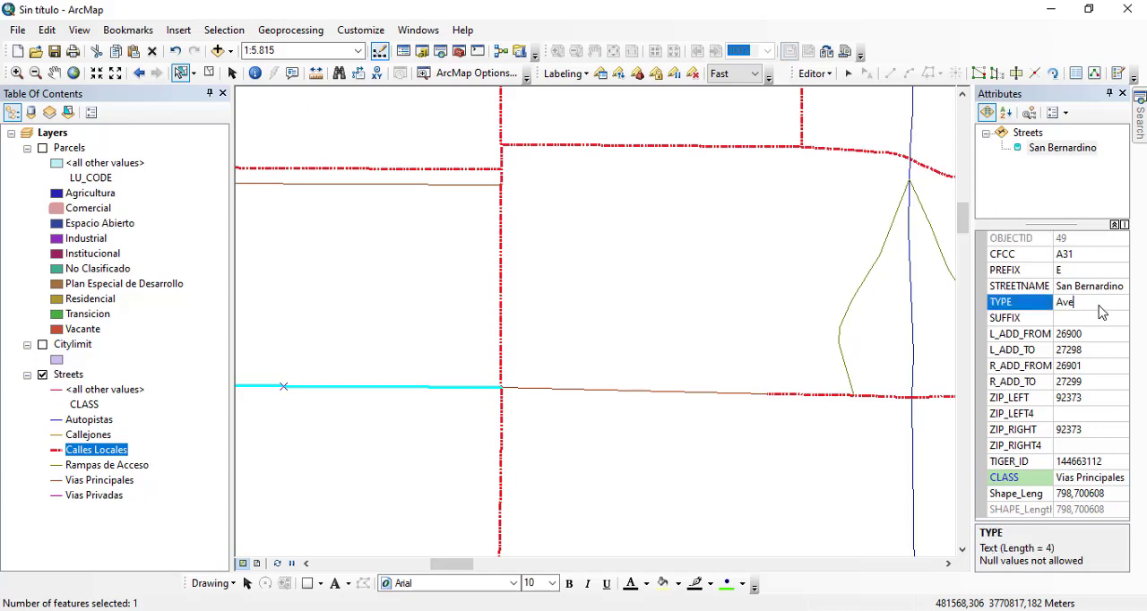
text(sasa)
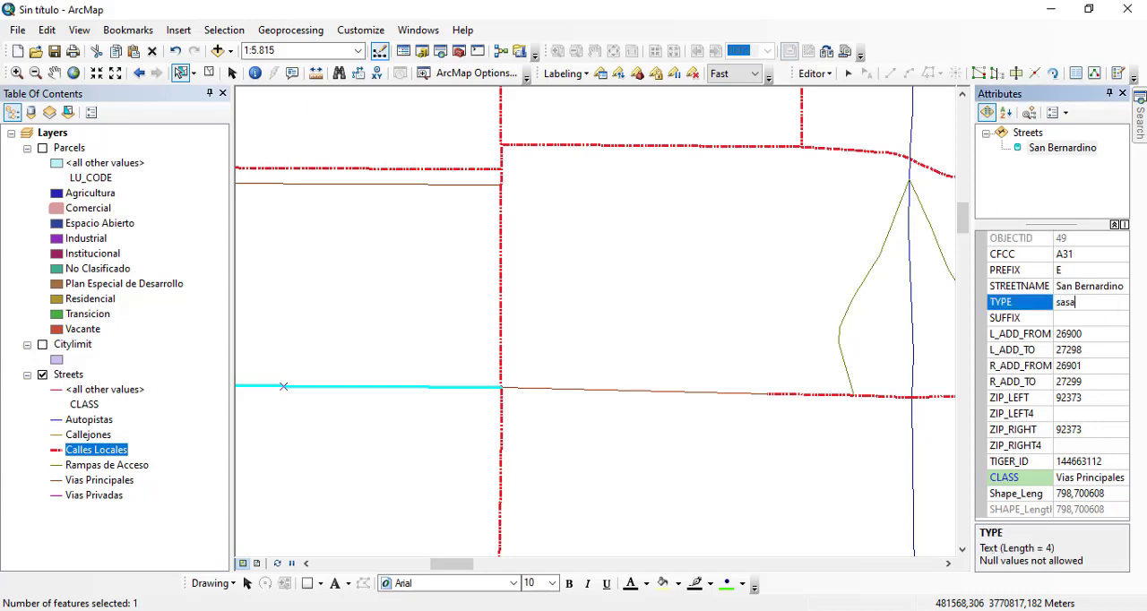
click(1084, 258)
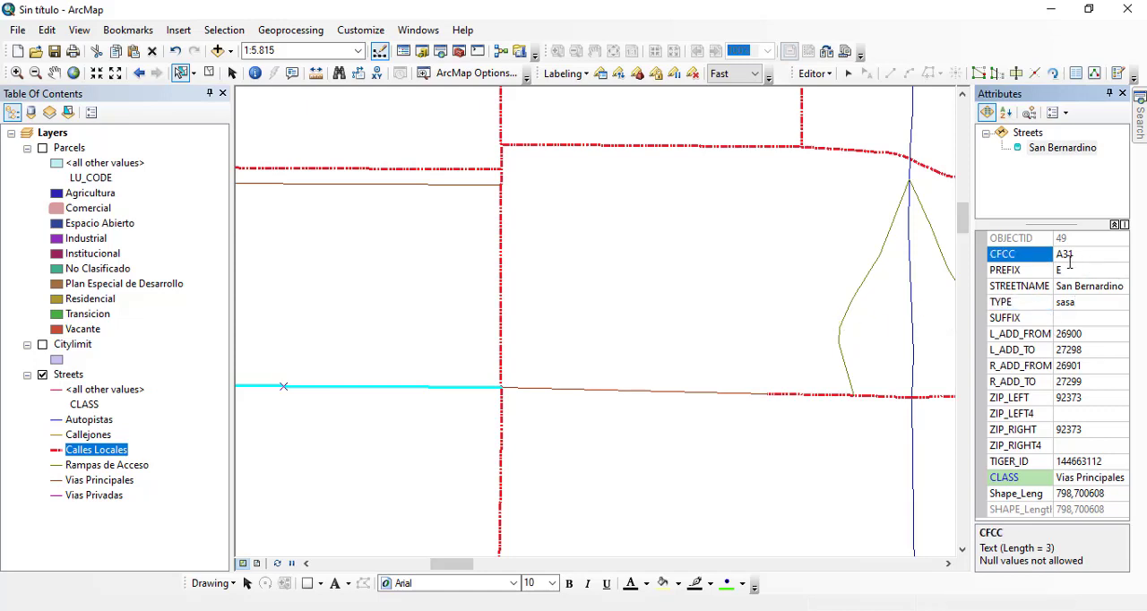